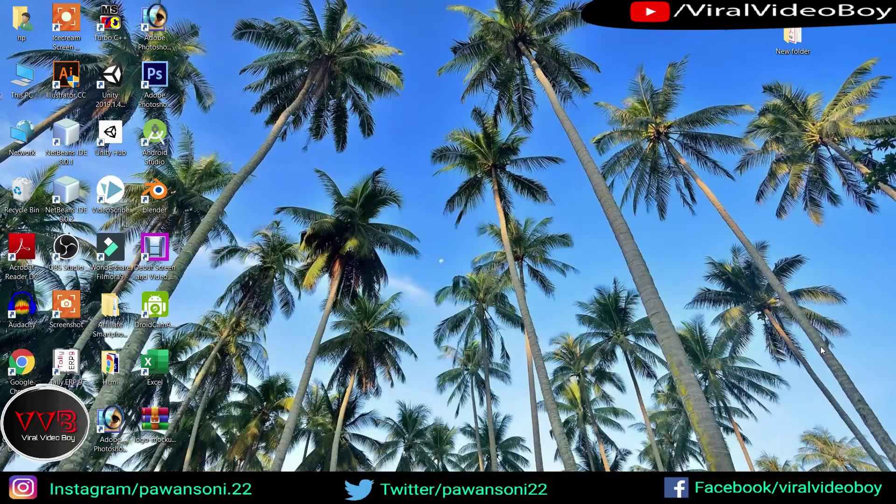
Step: Launch Photoshop, preview the finished new akash.psd composite, then return to DSC_1520.JPG
double_click(156, 80)
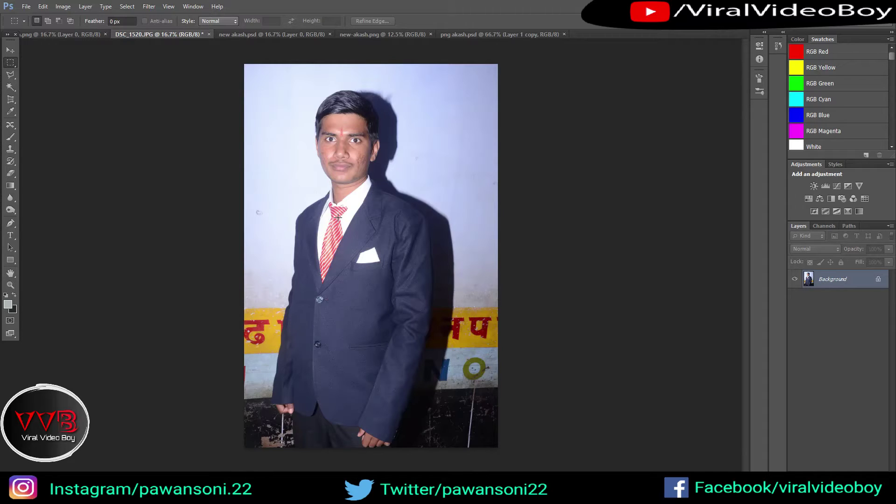
click(275, 33)
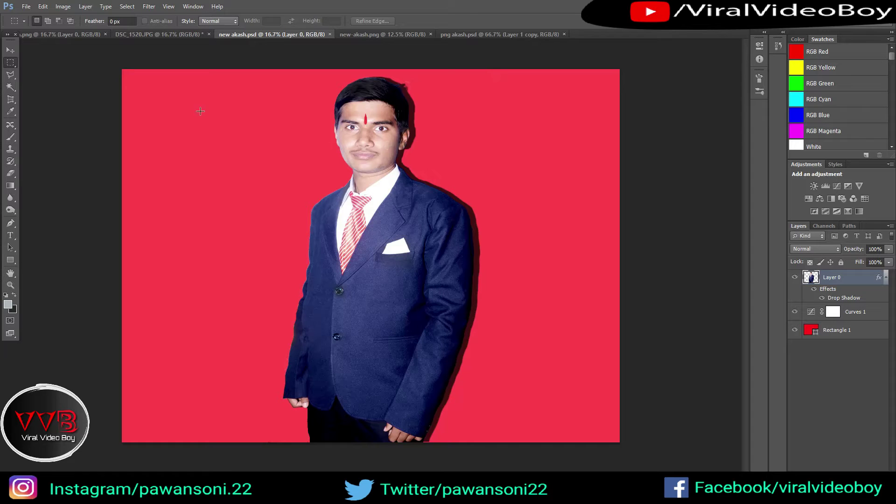
click(180, 33)
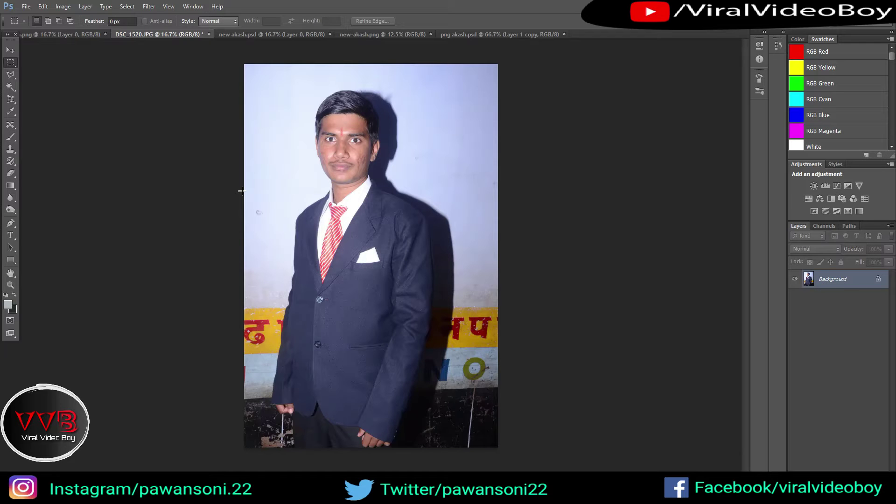
Step: Zoom in on the man's face and select the Burn Tool
key(ctrl+plus)
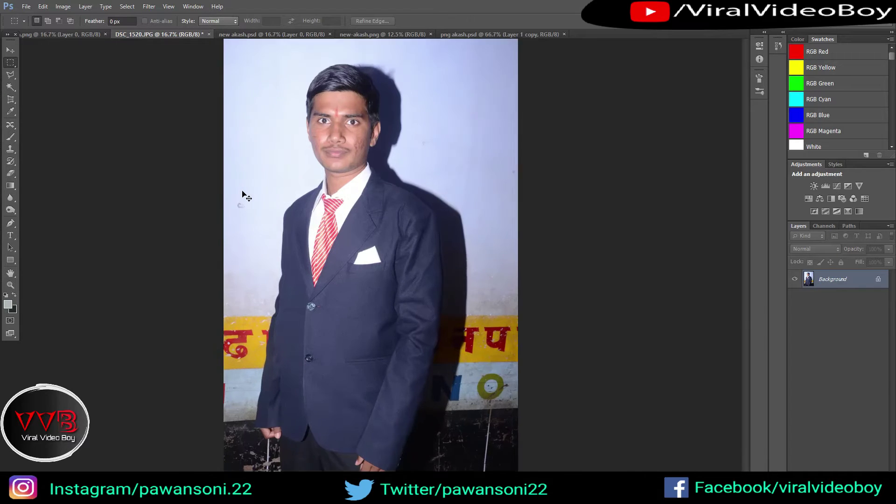
scroll(391, 174, up, 2)
key(ctrl+plus)
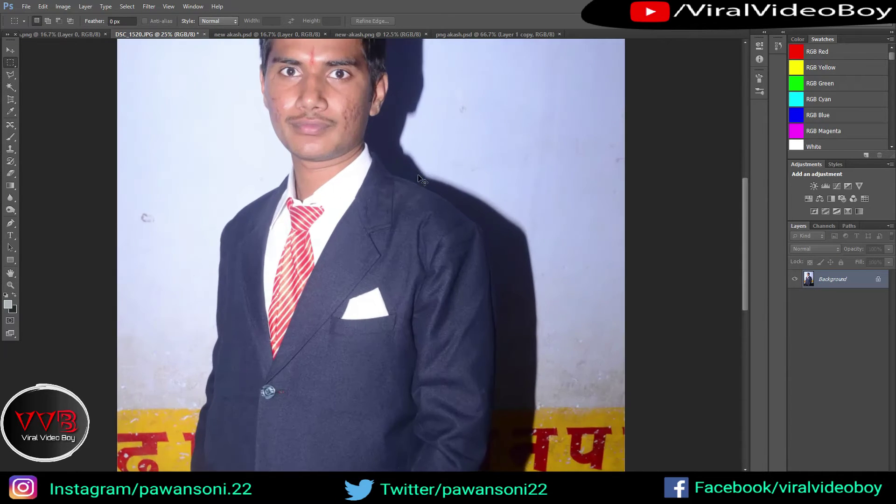
key(ctrl+plus)
scroll(407, 192, up, 2)
scroll(401, 198, up, 2)
scroll(401, 197, up, 2)
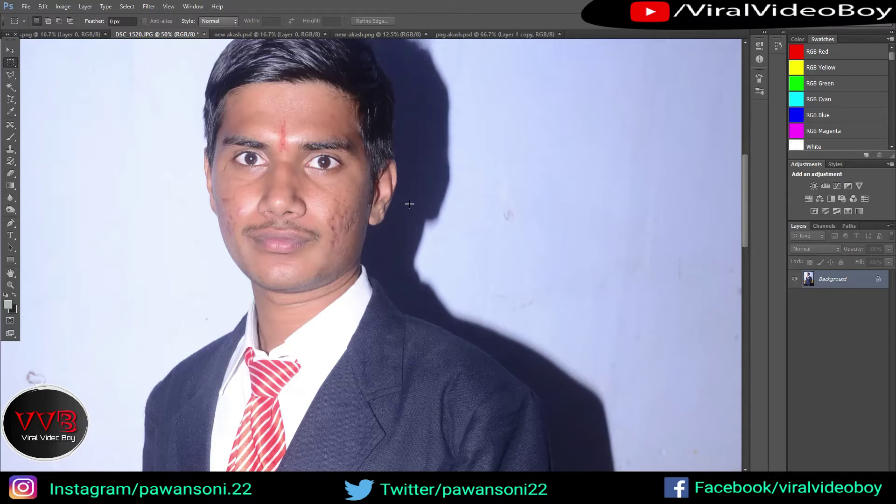
scroll(409, 204, up, 2)
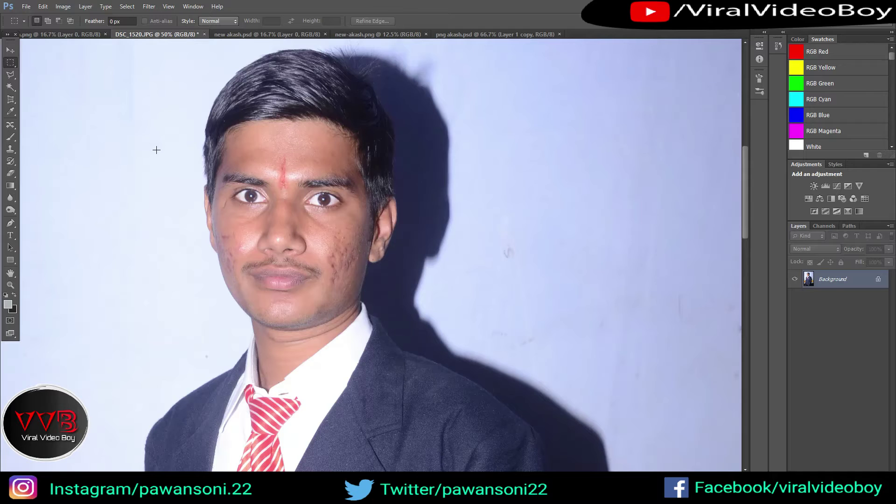
click(11, 209)
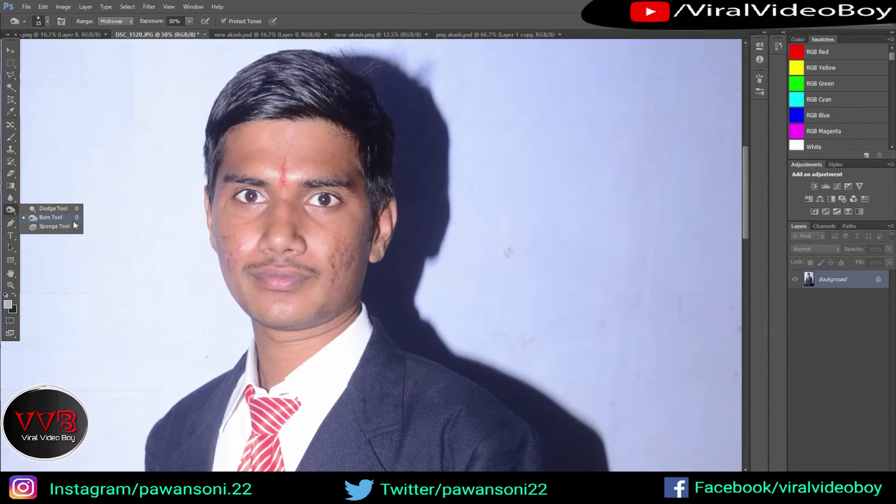
key(Escape)
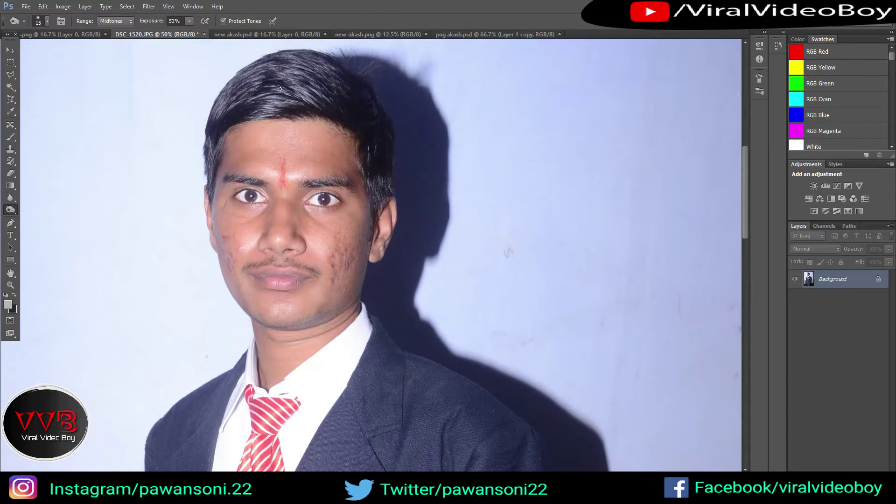
Step: Set the Burn brush to size 74 and darken the top of the hair
click(47, 21)
drag(50, 44, 59, 44)
click(334, 95)
mouse_move(291, 91)
mouse_down()
mouse_move(276, 88)
mouse_move(323, 84)
mouse_move(251, 86)
mouse_move(288, 79)
mouse_move(271, 67)
mouse_move(317, 87)
mouse_move(277, 79)
mouse_move(299, 62)
mouse_move(226, 96)
mouse_move(216, 112)
mouse_move(320, 98)
mouse_move(256, 111)
mouse_move(311, 101)
mouse_up()
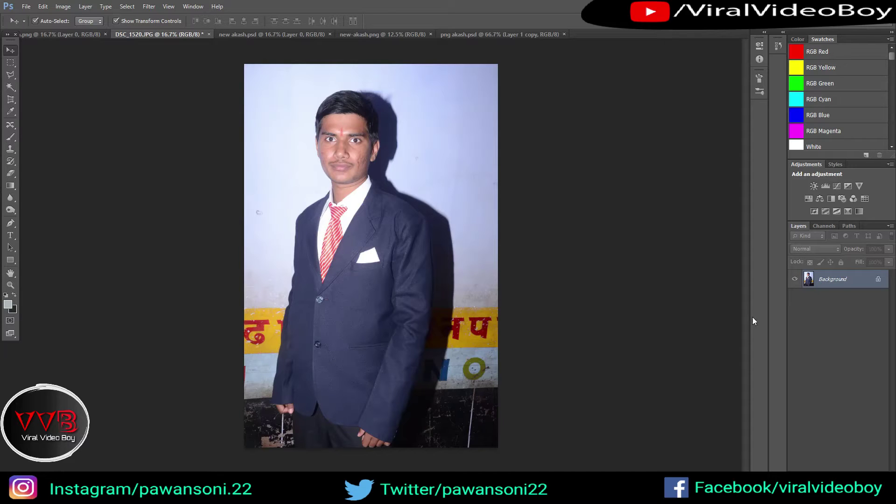
Step: Duplicate the Background layer as Background copy
right_click(854, 280)
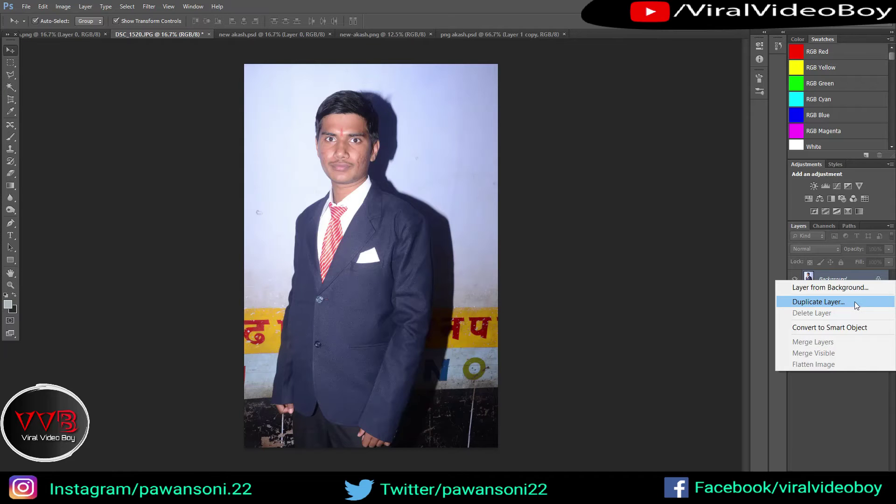
click(855, 303)
click(537, 153)
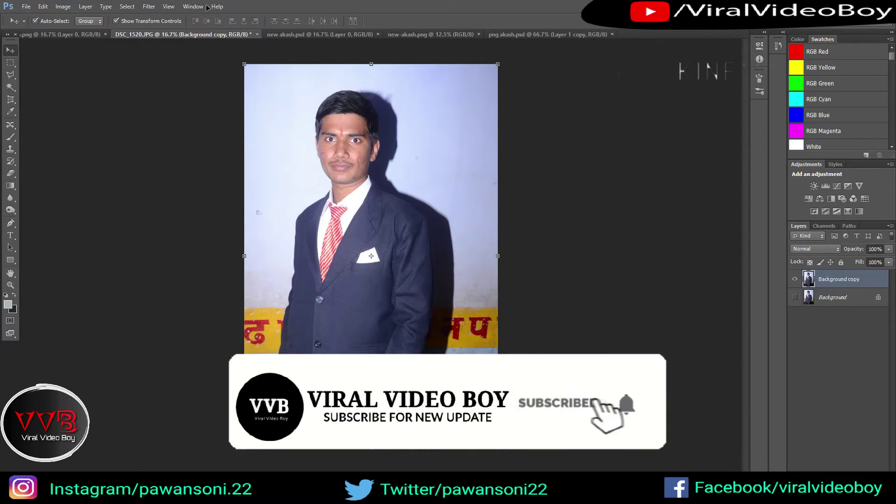
Step: Select the dark suit with Color Range at fuzziness 40 by sampling its colour
click(130, 7)
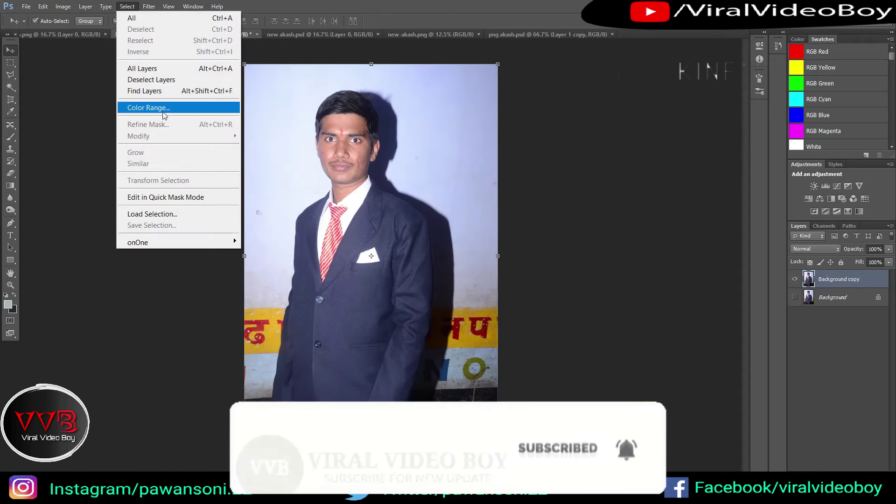
click(182, 107)
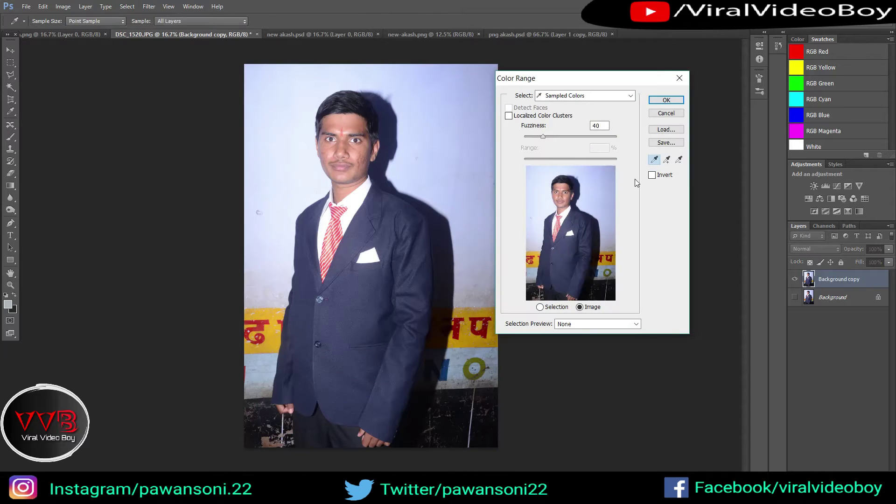
click(570, 186)
click(540, 307)
click(568, 211)
click(564, 196)
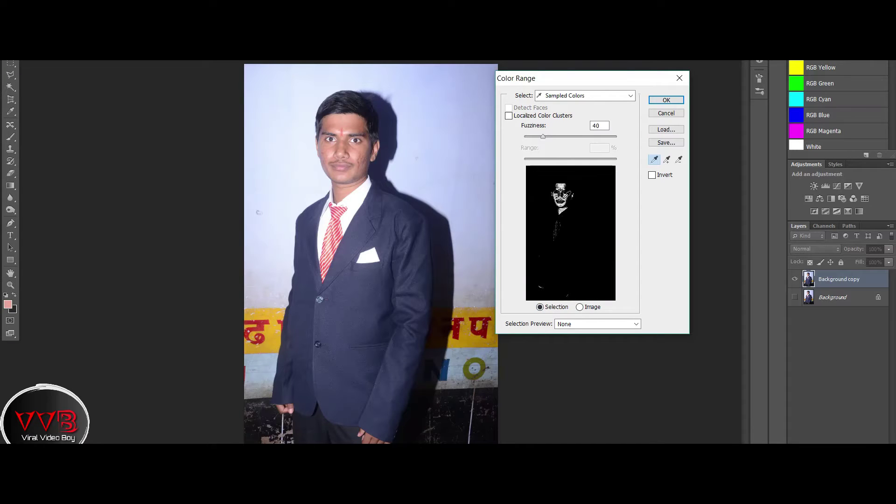
click(564, 228)
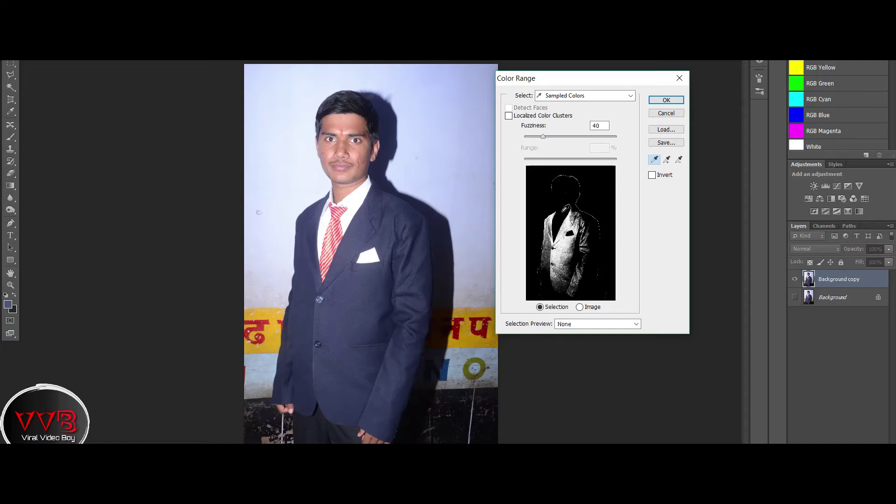
click(667, 101)
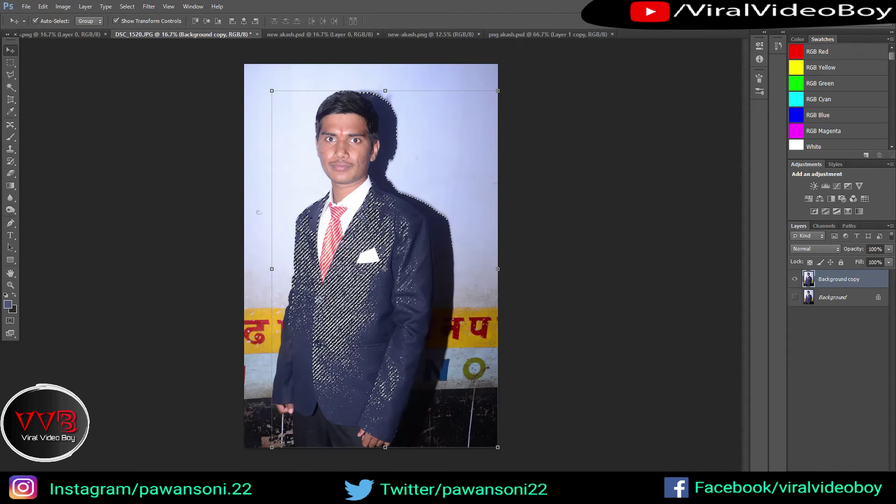
Step: Add a layer mask from the suit selection to Background copy and view the mask alone
click(827, 470)
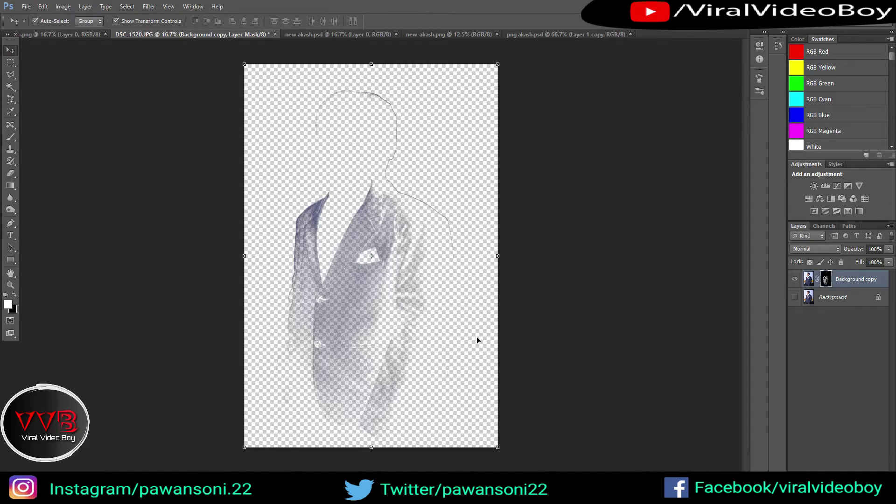
alt+click(826, 279)
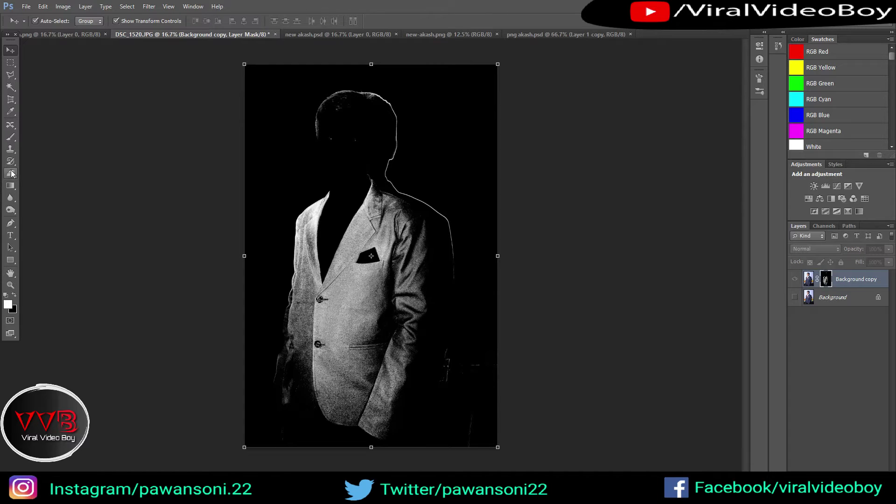
click(10, 137)
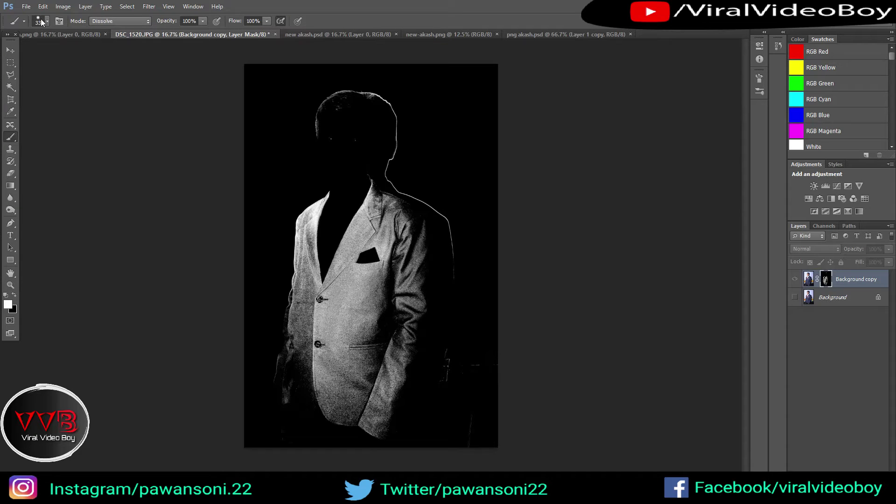
Step: Paint white on the mask over the jacket opening, lower left and front
click(47, 21)
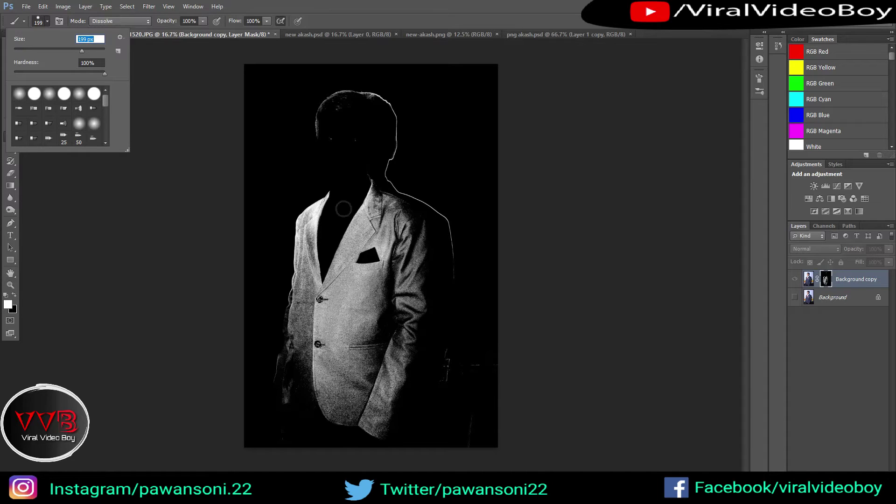
drag(333, 235, 312, 307)
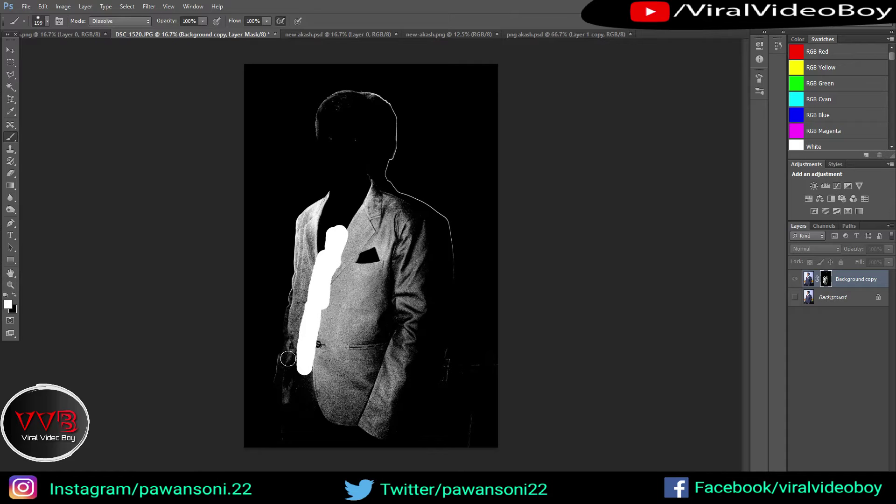
mouse_move(287, 359)
mouse_down()
mouse_move(282, 377)
mouse_move(307, 428)
mouse_move(282, 433)
mouse_move(306, 415)
mouse_move(327, 345)
mouse_up()
drag(355, 266, 351, 322)
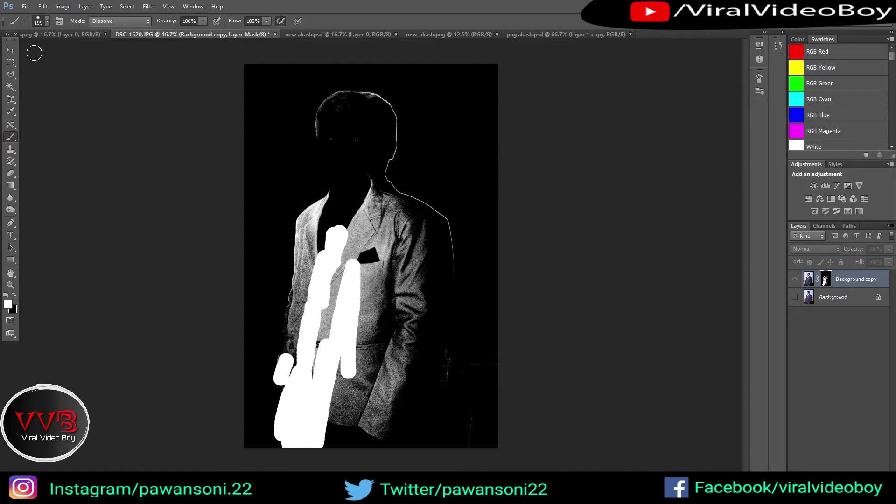
Step: Enlarge the brush to 411 px, fill the chest and shoulder, and trim the lower-left edge
click(47, 22)
drag(82, 50, 89, 49)
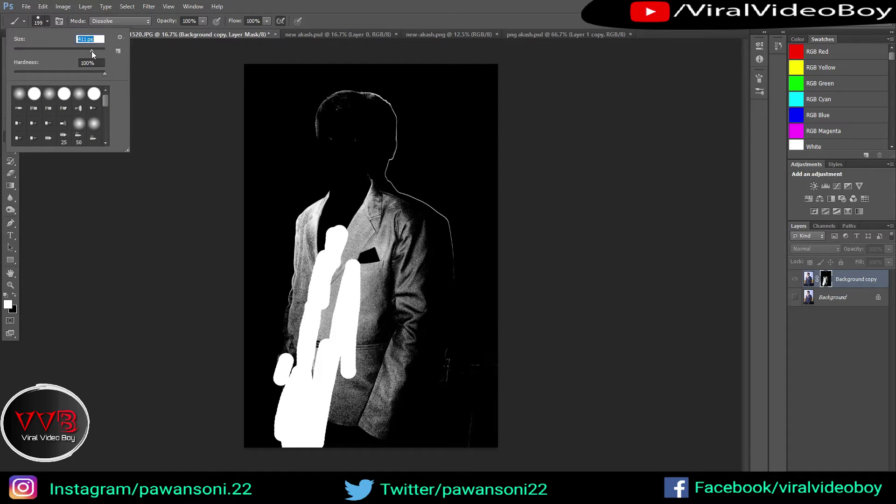
drag(349, 197, 337, 280)
mouse_move(334, 226)
mouse_down()
mouse_move(309, 232)
mouse_move(301, 328)
mouse_move(304, 300)
mouse_move(301, 348)
mouse_move(334, 308)
mouse_move(319, 410)
mouse_move(360, 320)
mouse_move(345, 433)
mouse_move(327, 455)
mouse_move(373, 393)
mouse_move(373, 444)
mouse_move(413, 329)
mouse_move(428, 246)
mouse_move(426, 222)
mouse_move(378, 198)
mouse_move(378, 120)
mouse_move(365, 102)
mouse_move(336, 117)
mouse_move(341, 151)
mouse_move(340, 105)
mouse_move(330, 121)
mouse_move(335, 216)
mouse_move(368, 224)
mouse_move(393, 261)
mouse_up()
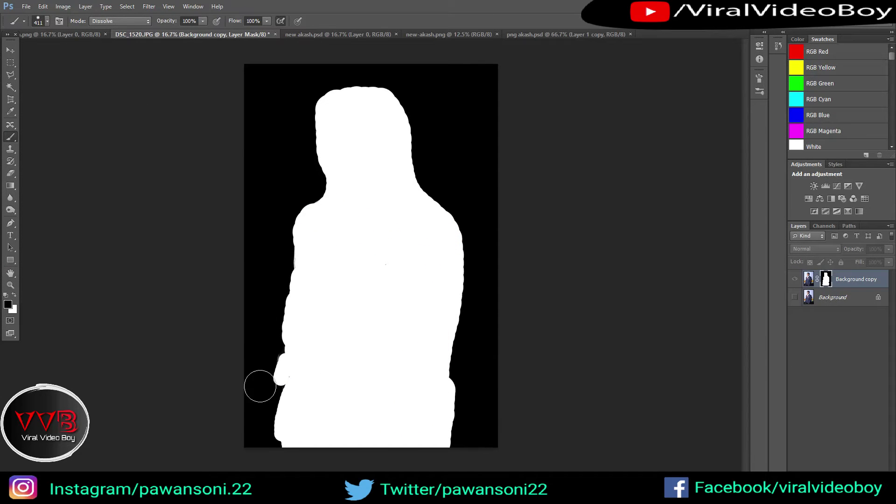
drag(264, 427, 265, 358)
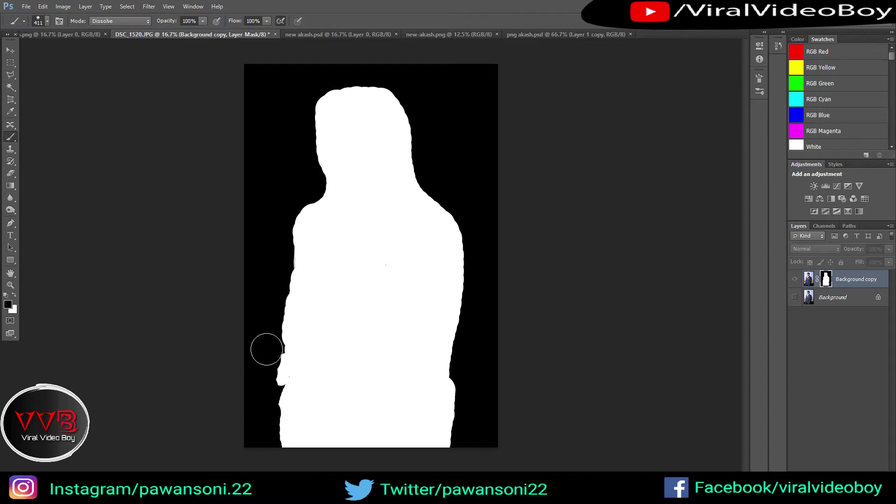
Step: Back on the composite, paint the suit's left edge back in with white
alt+click(826, 281)
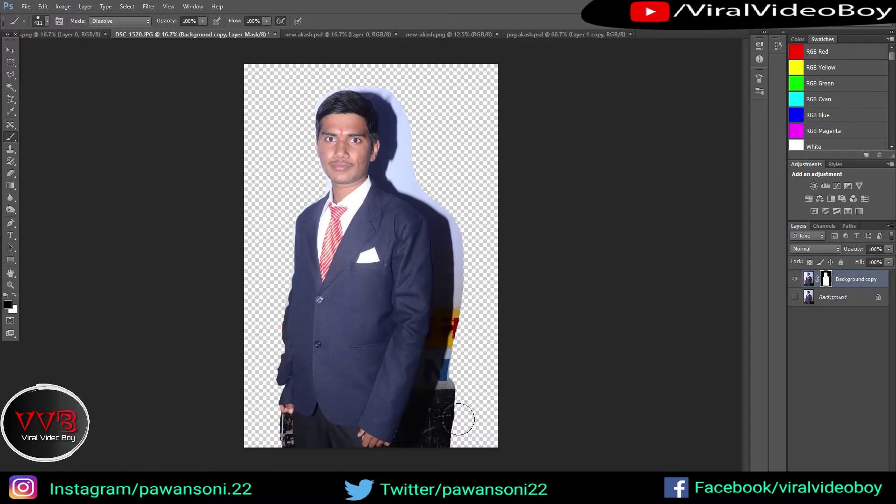
key(x)
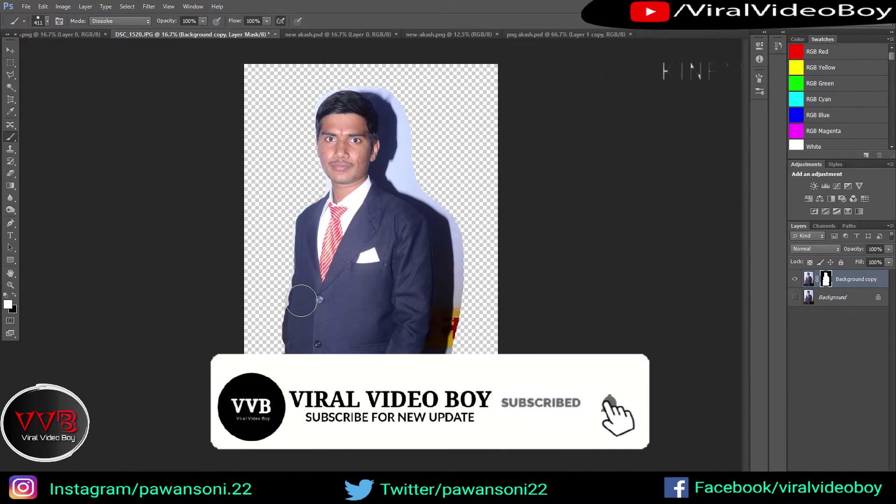
mouse_move(299, 303)
mouse_down()
mouse_move(290, 406)
mouse_move(286, 362)
mouse_move(302, 288)
mouse_up()
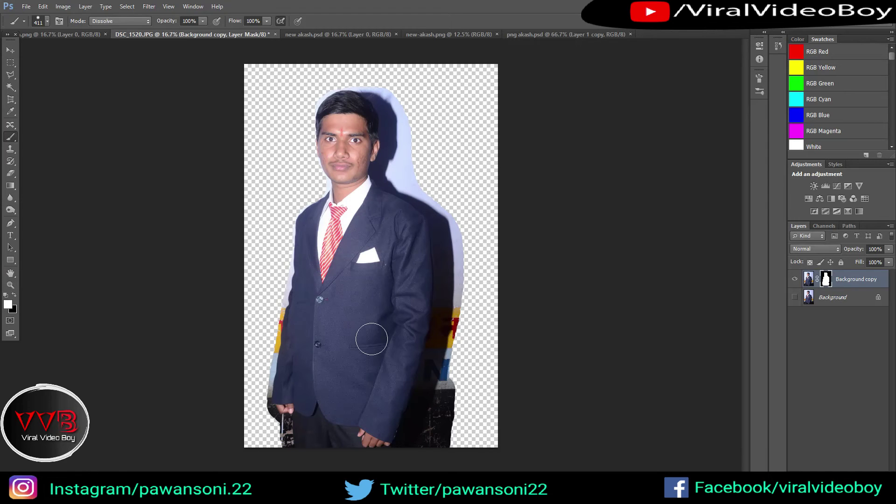
key(ctrl+plus)
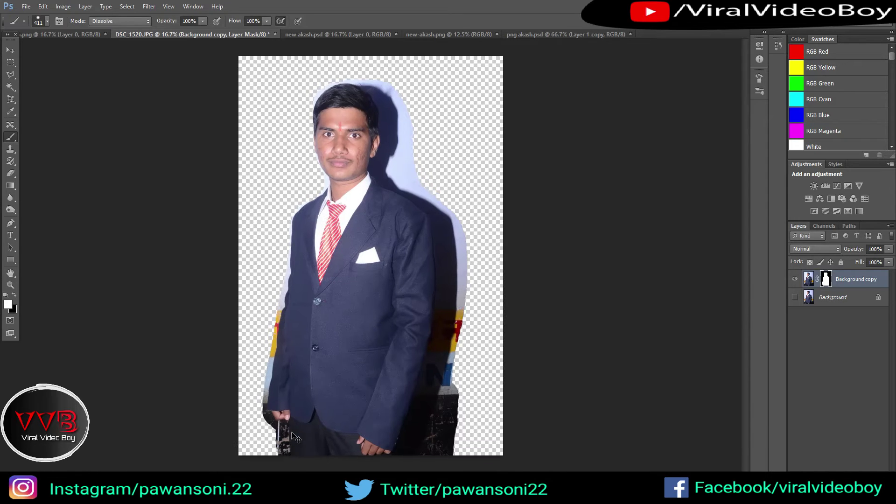
key(ctrl+plus)
scroll(396, 298, down, 5)
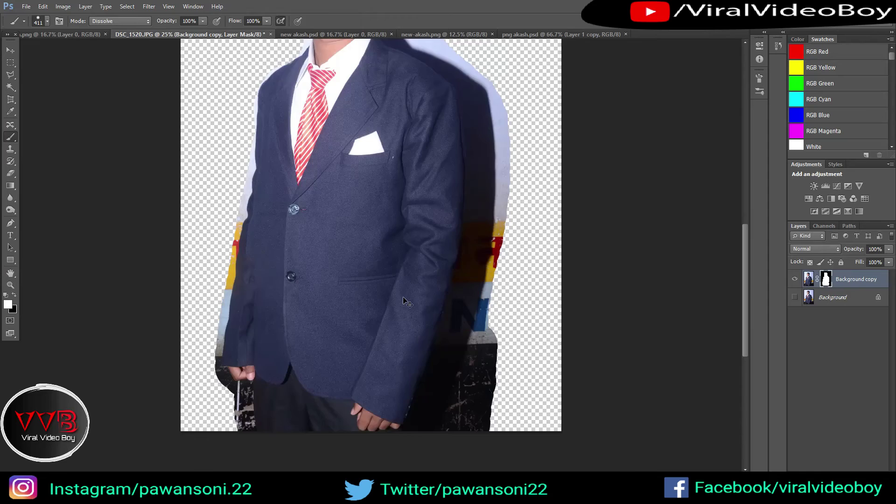
key(ctrl+plus)
key(ctrl+plus)
scroll(404, 296, down, 2)
scroll(504, 280, down, 3)
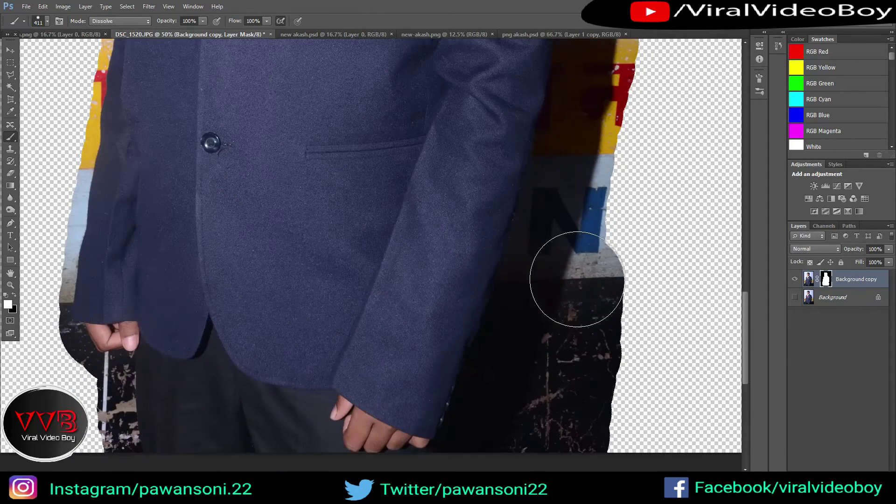
scroll(578, 279, down, 2)
Step: Paint black to erase the dark background beside the sleeve, then view the whole canvas
key(x)
mouse_move(486, 411)
mouse_down()
mouse_move(564, 270)
mouse_move(566, 433)
mouse_up()
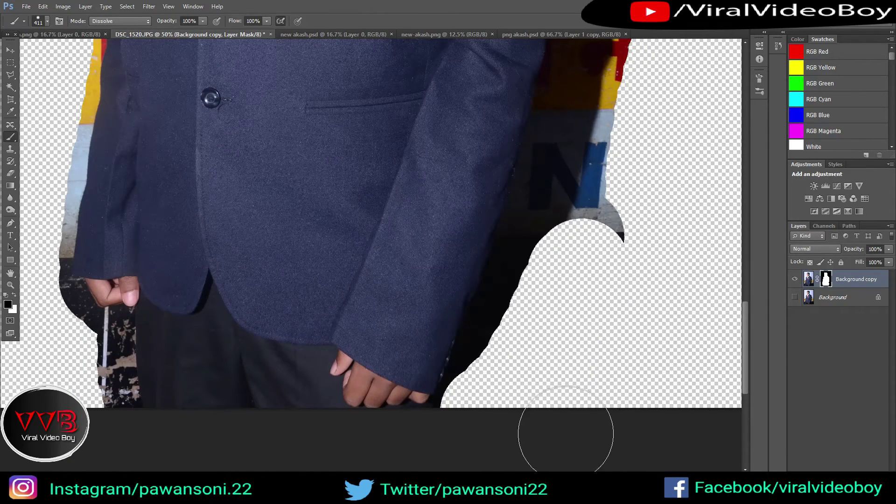
scroll(582, 327, up, 2)
mouse_move(611, 316)
mouse_down()
mouse_move(610, 226)
mouse_move(581, 270)
mouse_move(556, 274)
mouse_move(541, 359)
mouse_up()
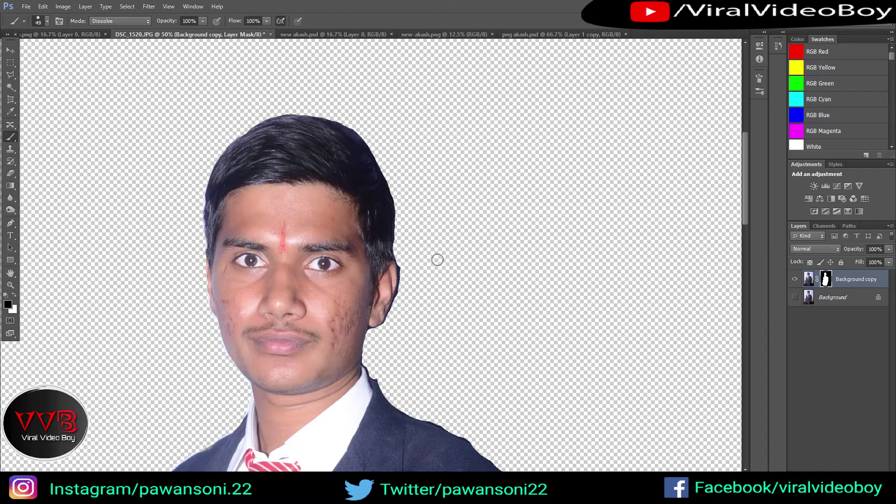
key(ctrl+minus)
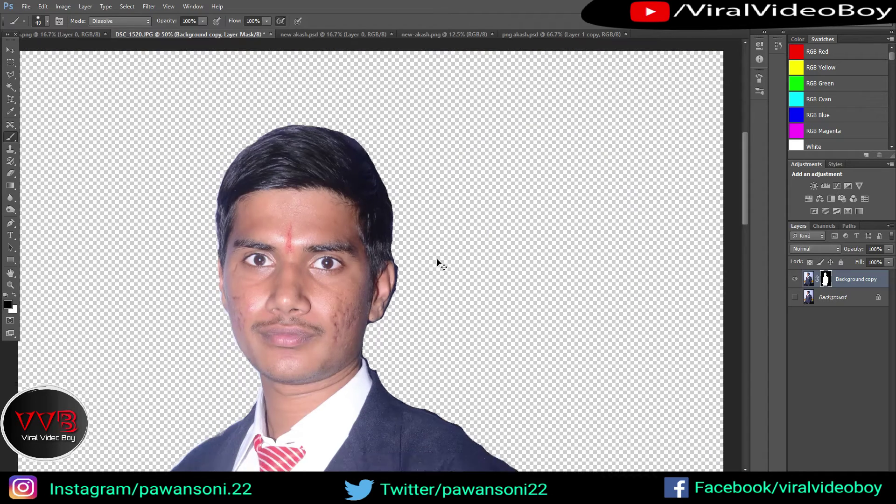
key(ctrl+minus)
scroll(461, 312, down, 2)
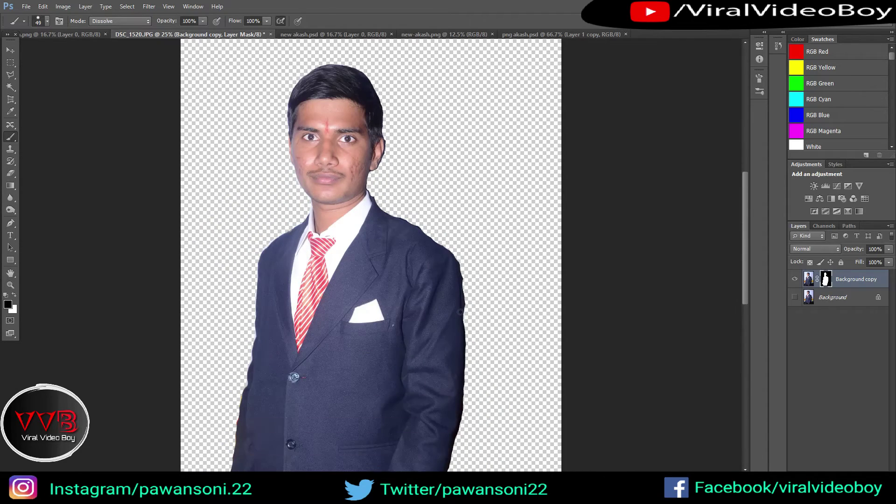
key(ctrl+minus)
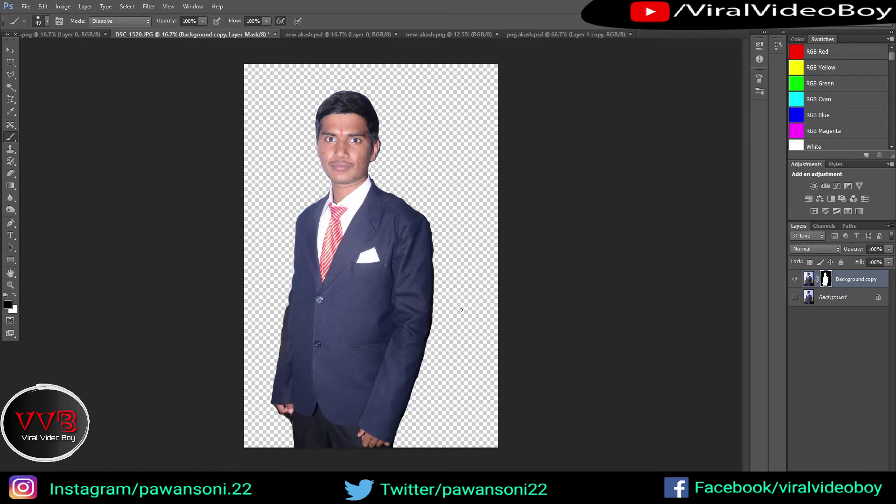
click(812, 282)
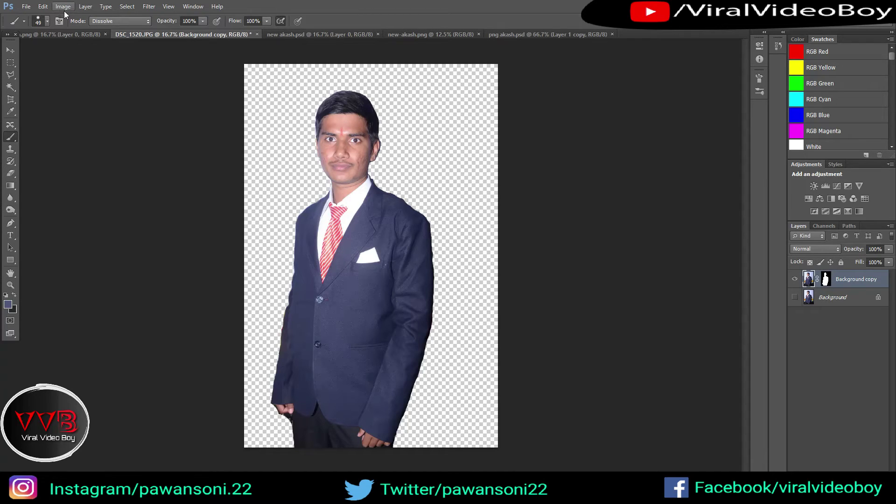
click(64, 7)
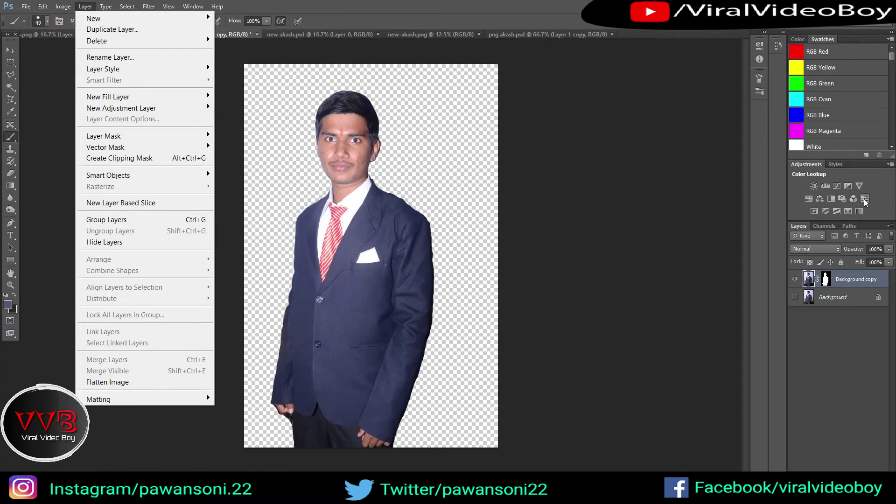
key(Escape)
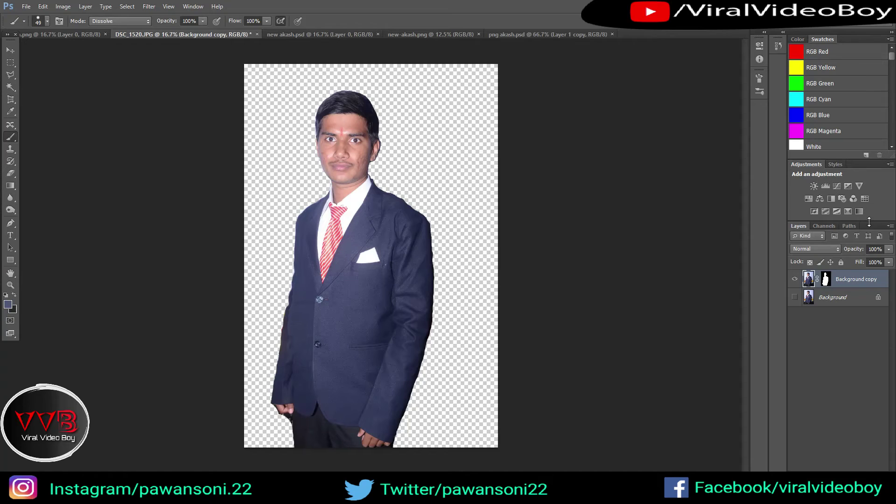
Step: Add a Curves 1 adjustment layer with a raised, brightening curve, then reselect Background copy
click(837, 186)
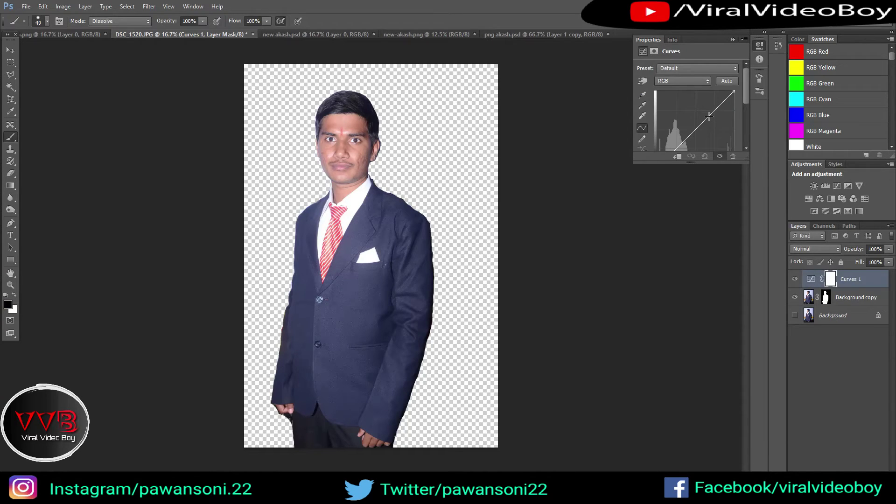
drag(709, 119, 701, 118)
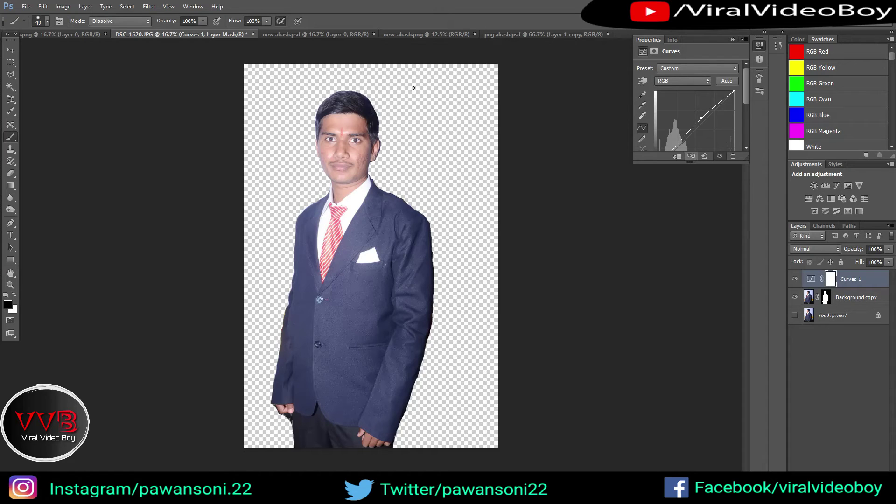
click(71, 7)
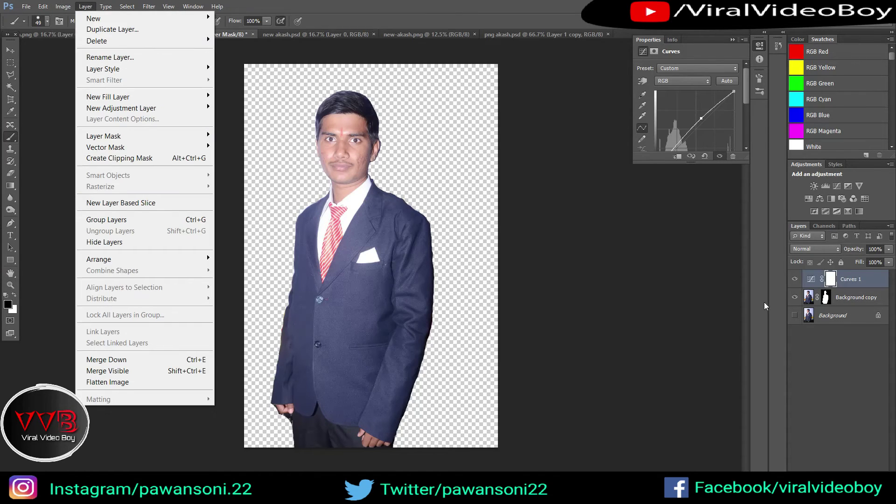
click(811, 300)
click(63, 7)
mouse_move(82, 35)
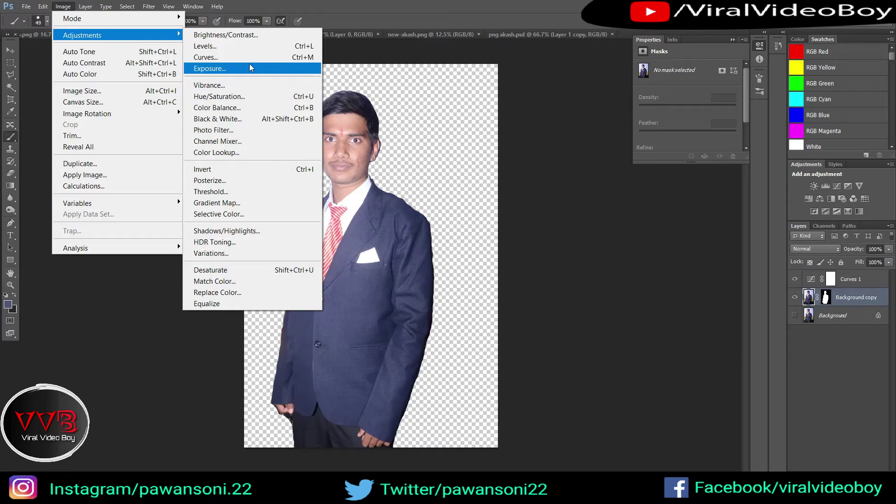
Step: Apply Auto Brightness/Contrast to the cutout, giving Brightness 27 and Contrast -14
click(249, 35)
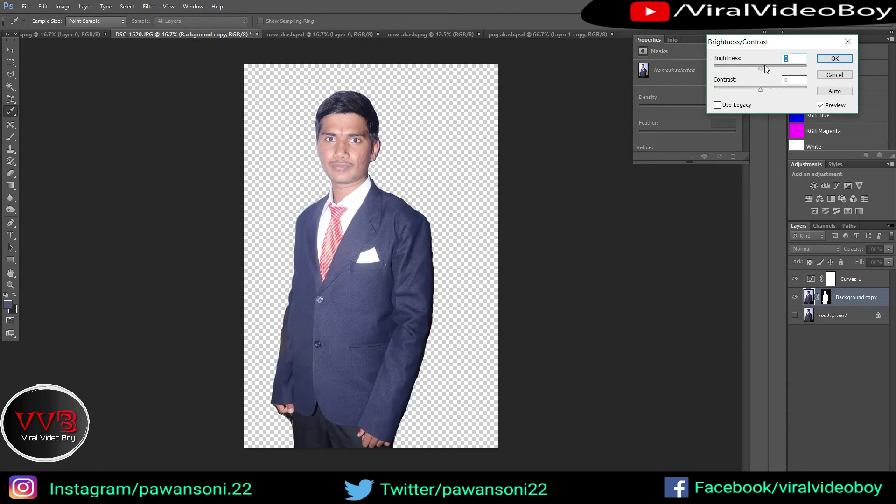
mouse_move(760, 69)
mouse_down()
mouse_move(769, 68)
mouse_move(752, 91)
mouse_move(732, 92)
mouse_move(786, 88)
mouse_move(742, 91)
mouse_move(770, 68)
mouse_up()
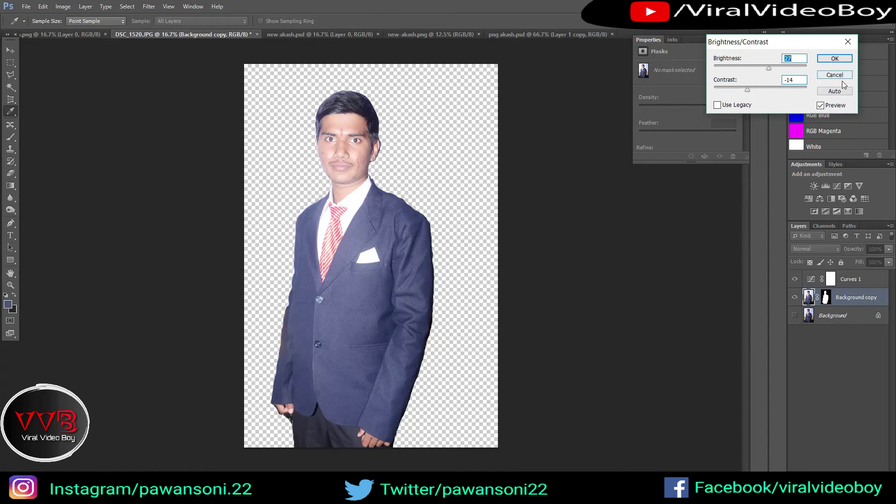
click(836, 96)
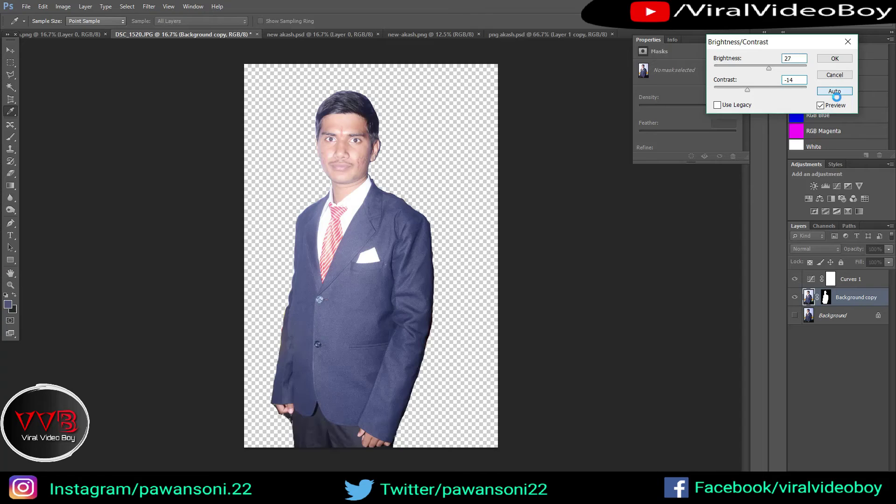
click(836, 91)
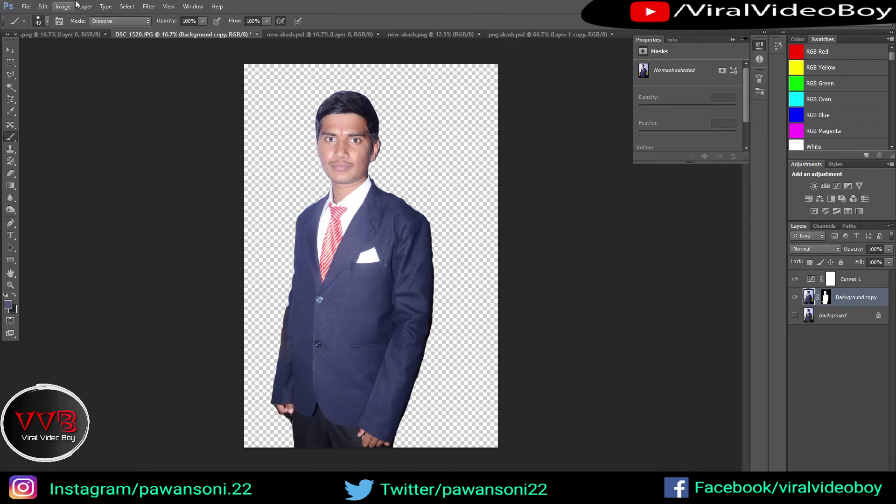
click(10, 199)
Step: Select the Dodge Tool and enlarge its brush to 339 px
click(10, 210)
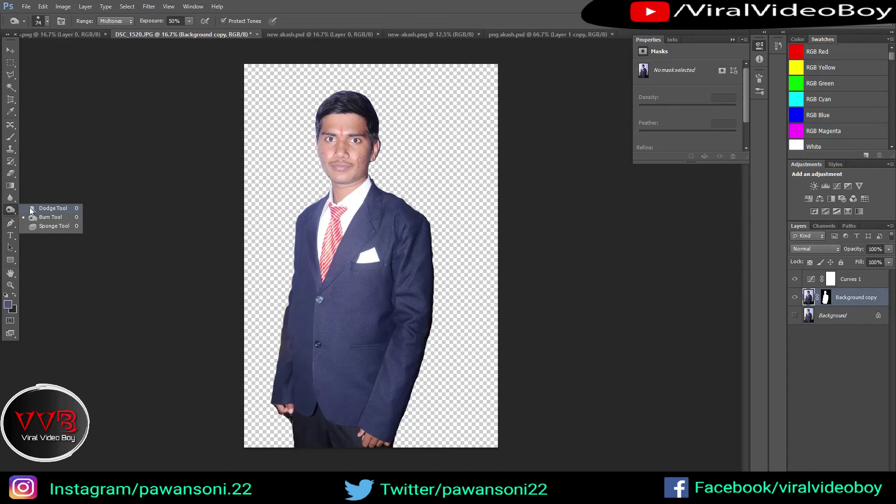
click(30, 207)
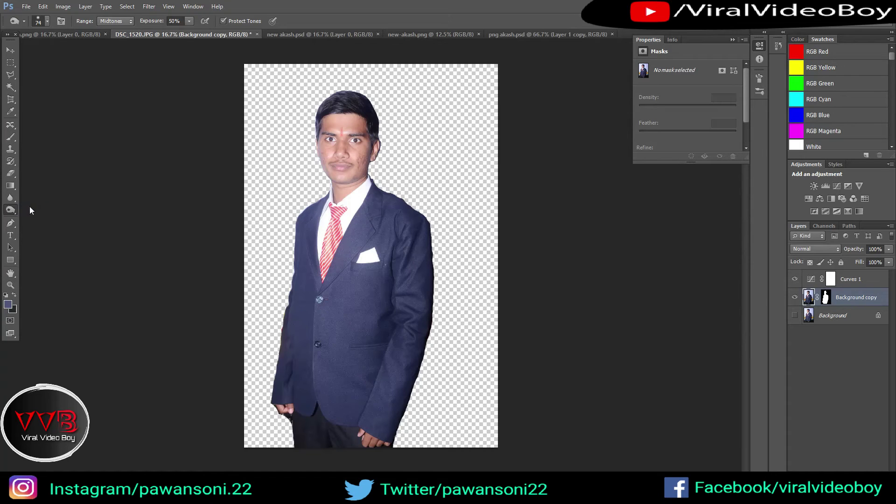
click(38, 22)
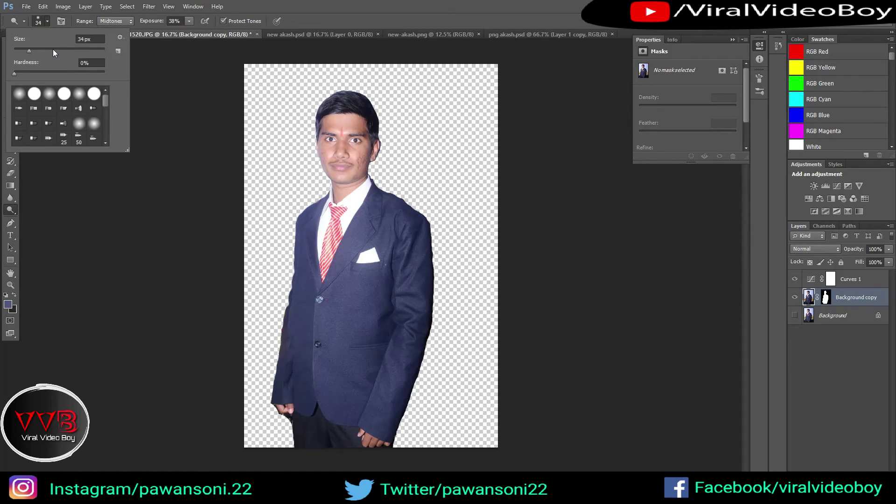
click(53, 49)
drag(69, 50, 69, 49)
click(88, 49)
Step: Dodge the man's face and right hand at 38% midtone exposure
click(347, 125)
mouse_move(331, 125)
mouse_down()
mouse_move(353, 158)
mouse_move(347, 191)
mouse_move(373, 161)
mouse_up()
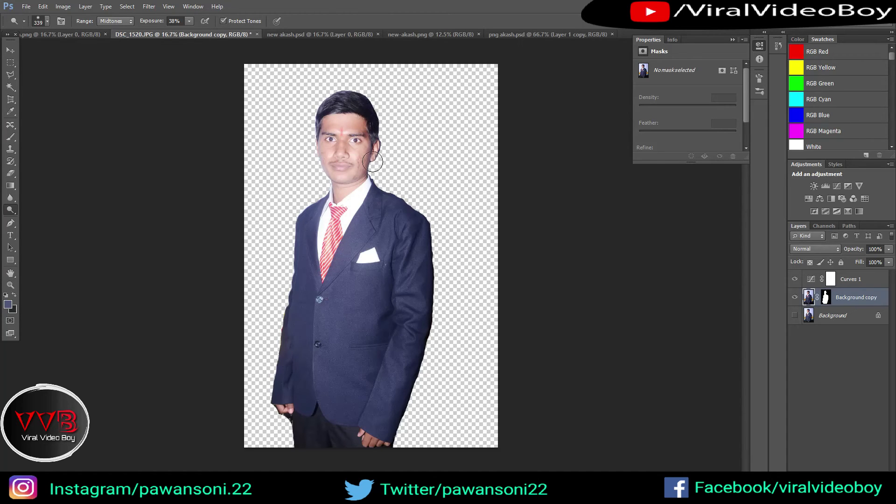
drag(369, 438, 387, 444)
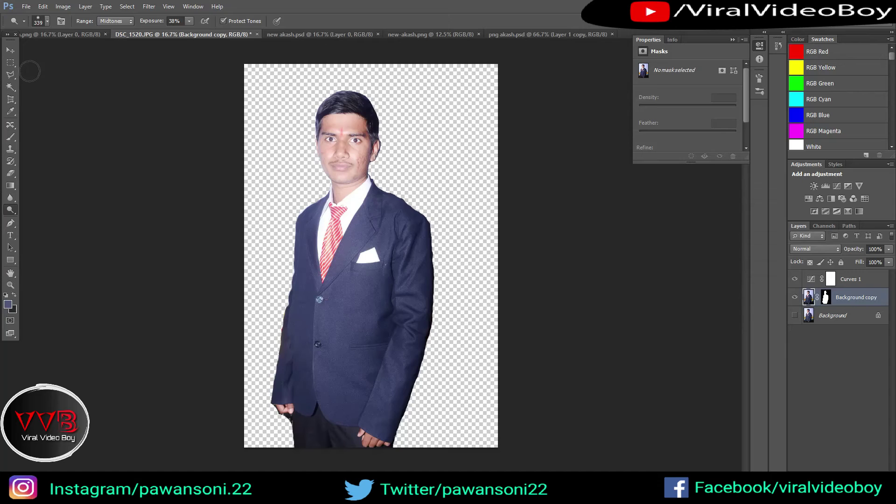
click(63, 6)
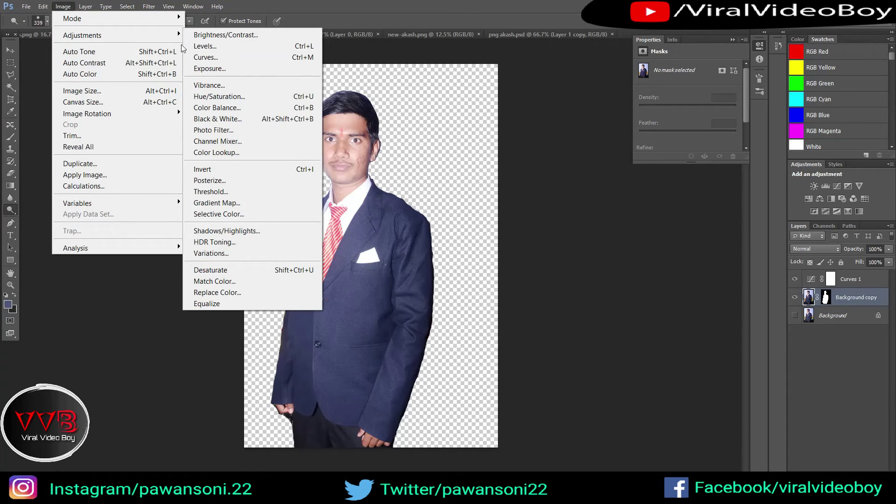
mouse_move(82, 35)
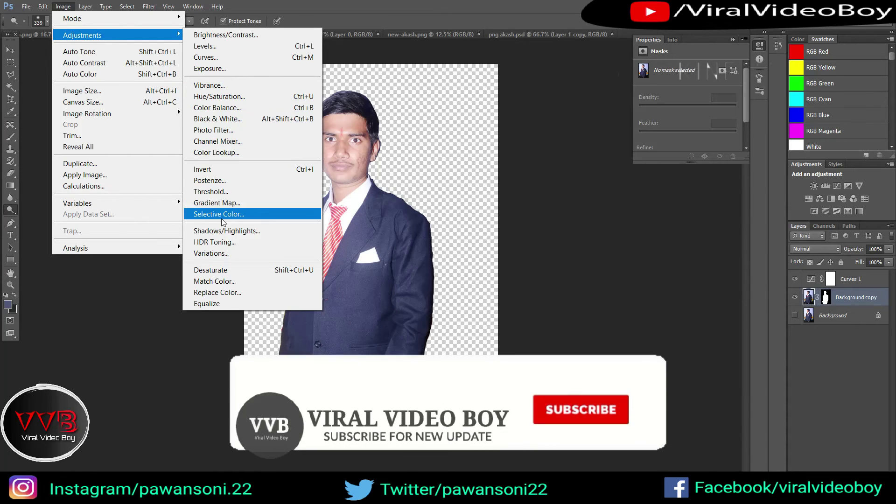
Step: Apply Exposure +0.33, Offset -0.0244, Gamma 1.02 to the cutout, then bring up the PNG cutout document
click(236, 66)
mouse_move(601, 113)
mouse_down()
mouse_move(612, 114)
mouse_move(604, 113)
mouse_up()
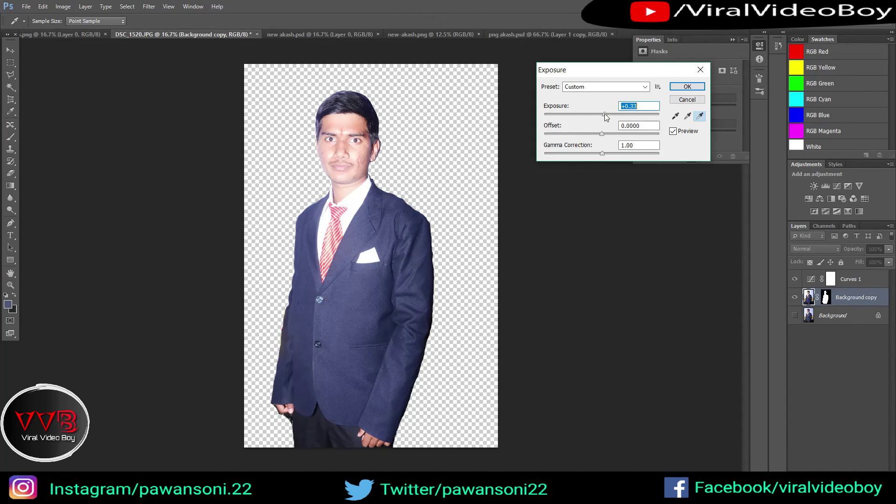
drag(602, 134, 601, 153)
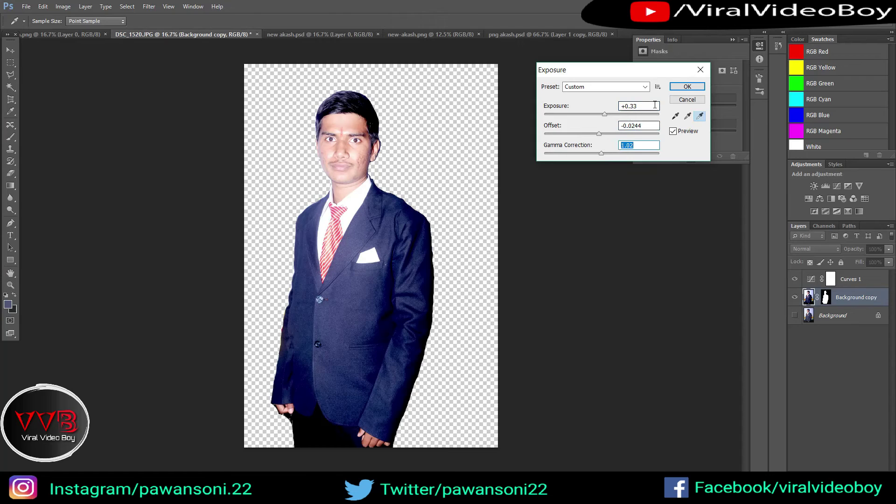
click(687, 89)
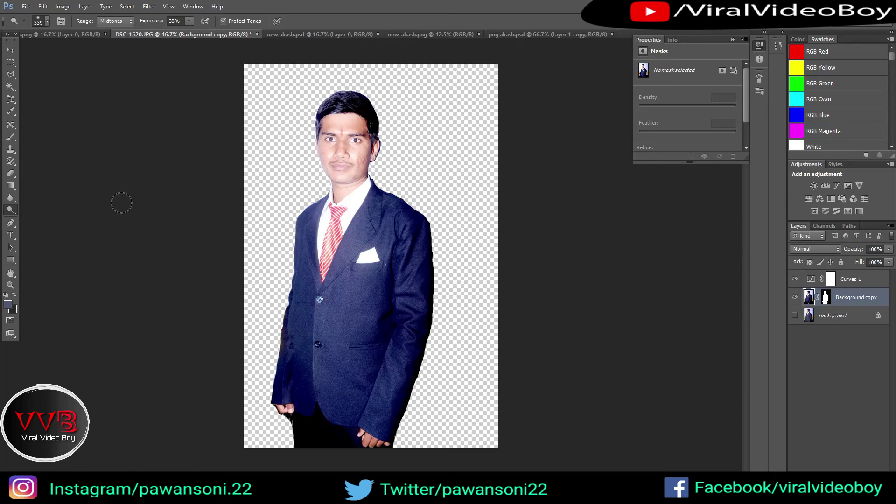
click(46, 32)
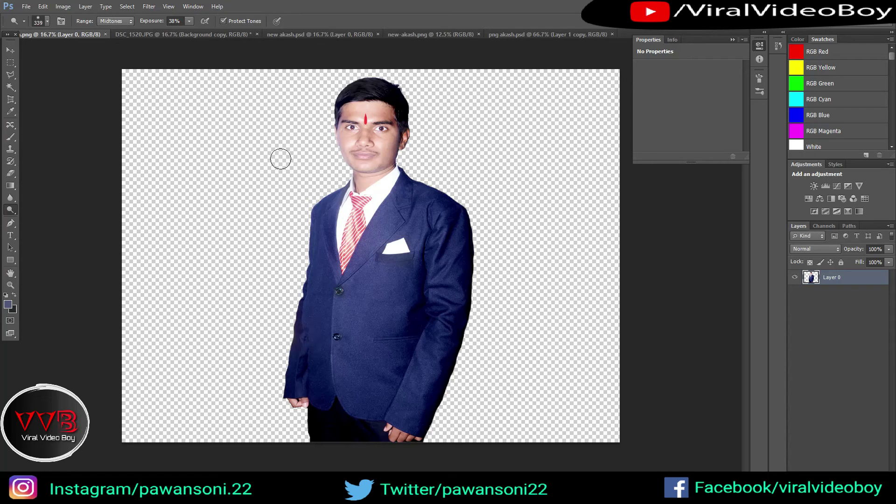
Step: Use the Content-Aware Move Tool to shift a small cheek skin patch rightward over the spot
click(6, 126)
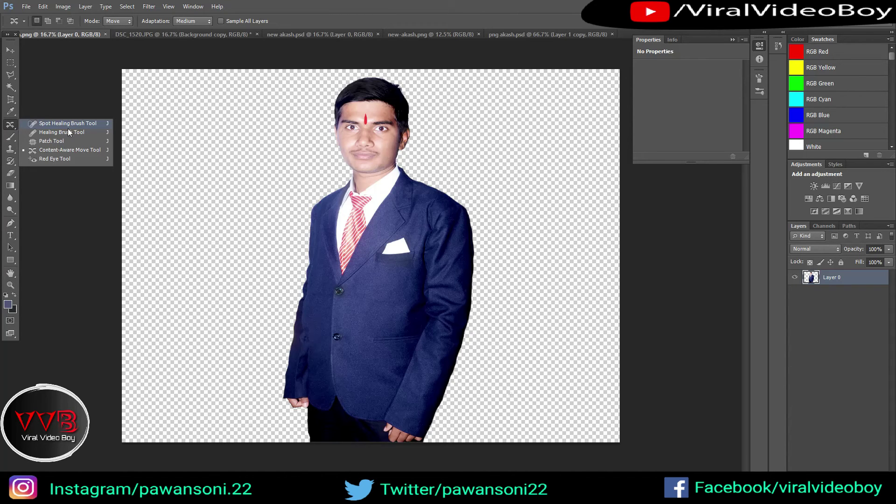
click(78, 149)
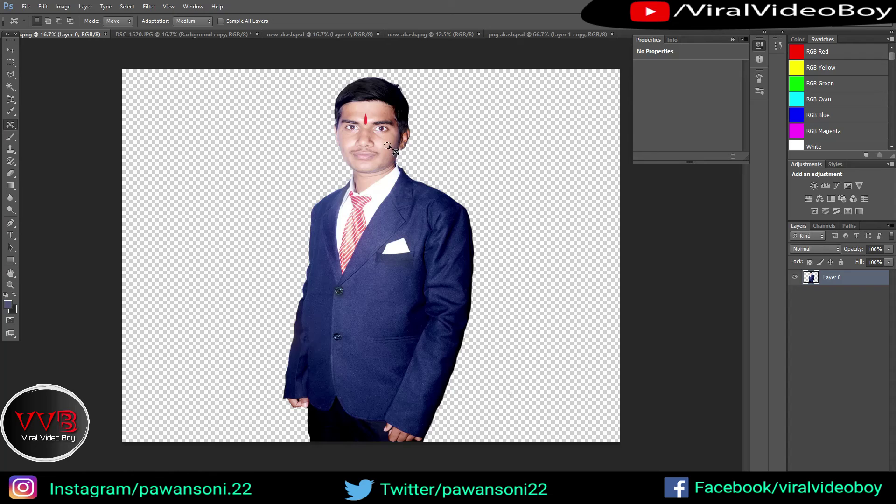
mouse_move(388, 144)
mouse_down()
mouse_move(582, 142)
mouse_move(633, 187)
mouse_up()
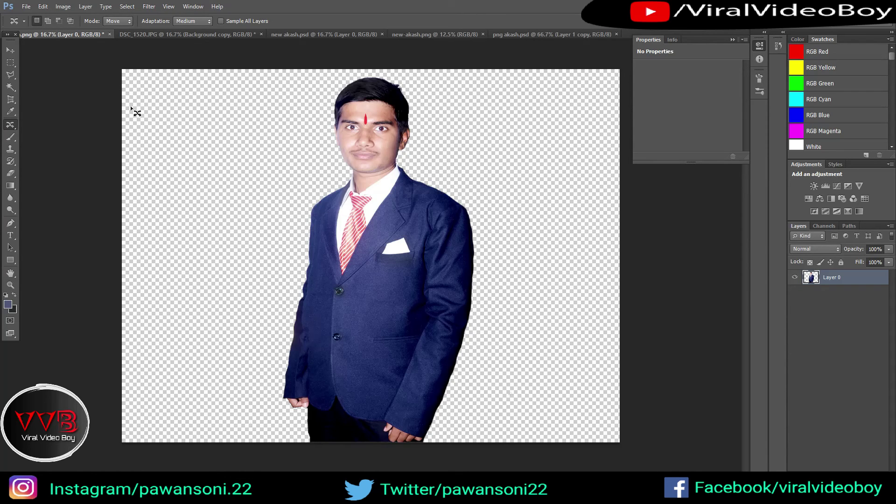
Step: Draw a red-filled rectangle covering the whole canvas
click(10, 260)
mouse_move(118, 62)
mouse_down()
mouse_move(584, 441)
mouse_move(627, 444)
mouse_up()
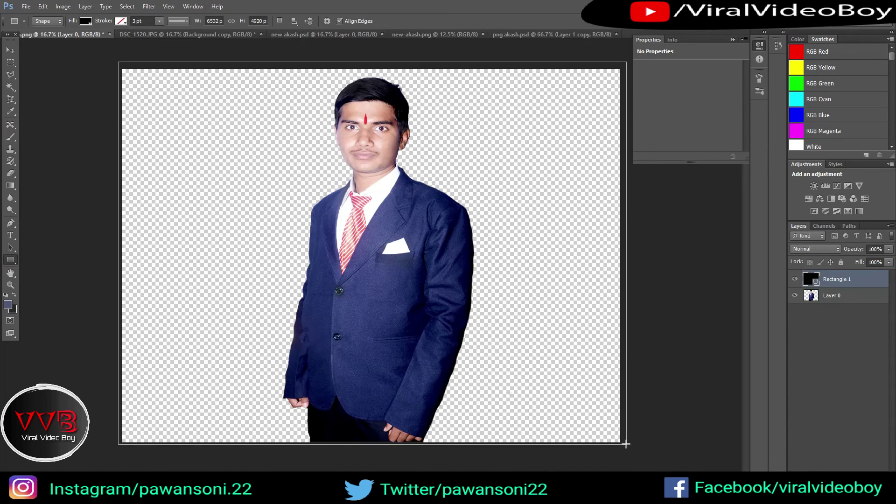
click(86, 21)
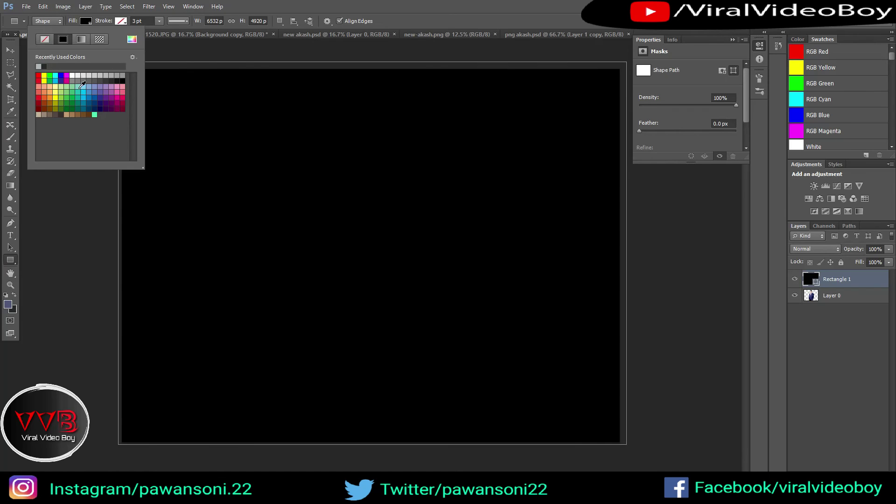
click(39, 76)
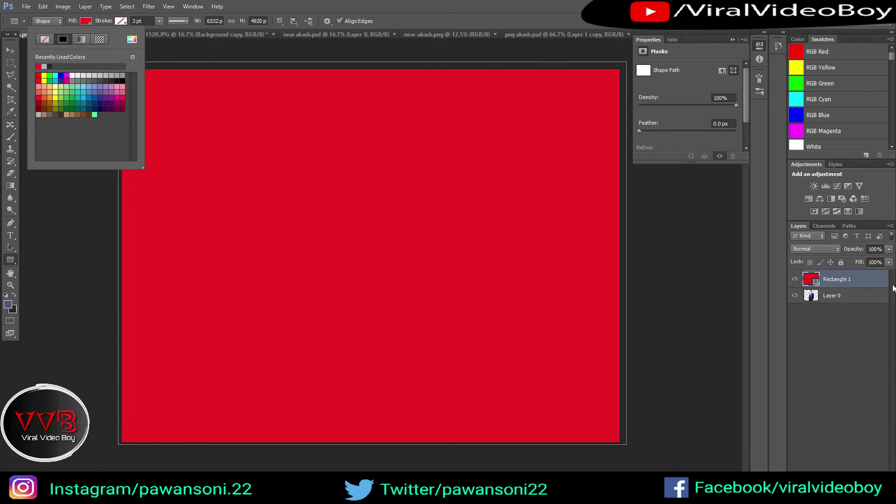
Step: Move Rectangle 1 beneath Layer 0 and make Layer 0 active
drag(829, 289, 818, 303)
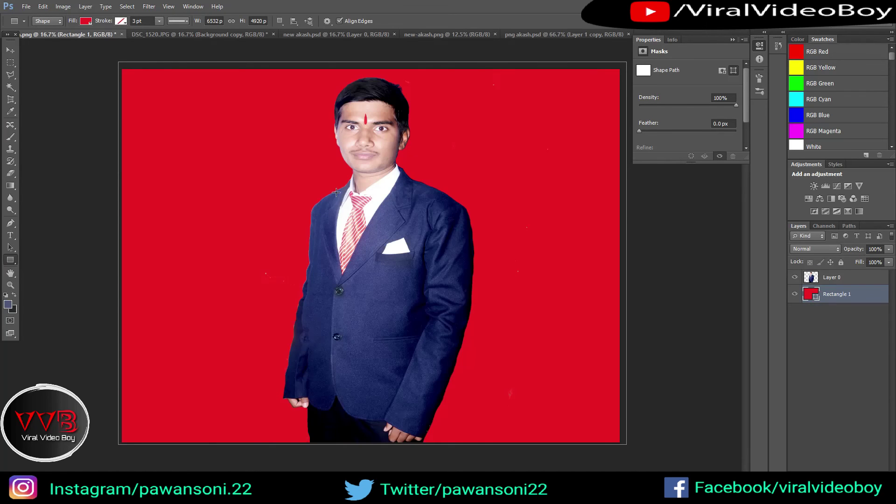
click(810, 278)
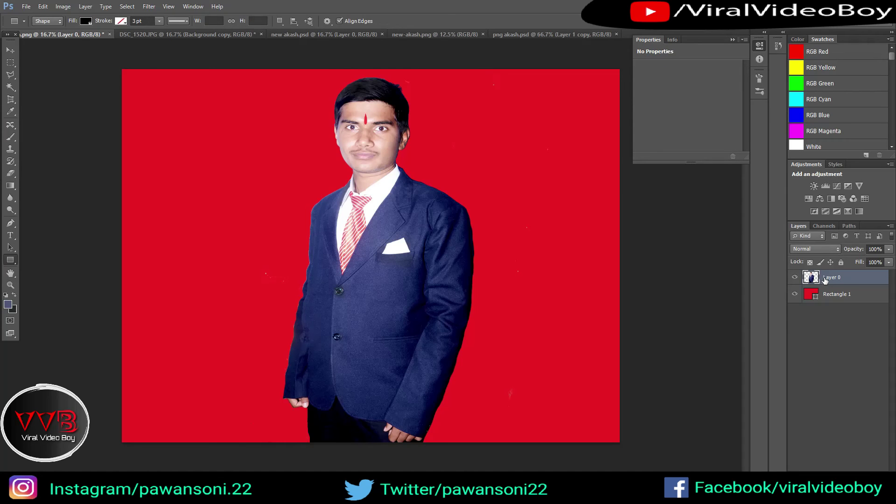
double_click(825, 279)
double_click(814, 279)
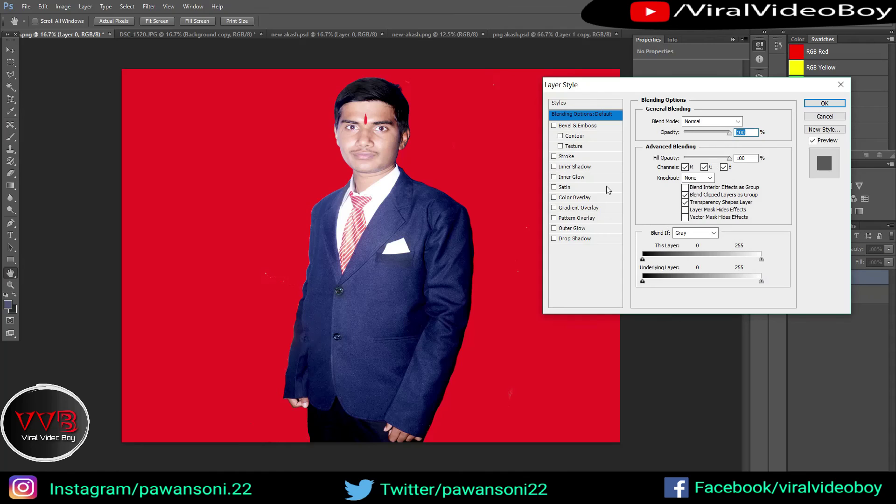
click(578, 239)
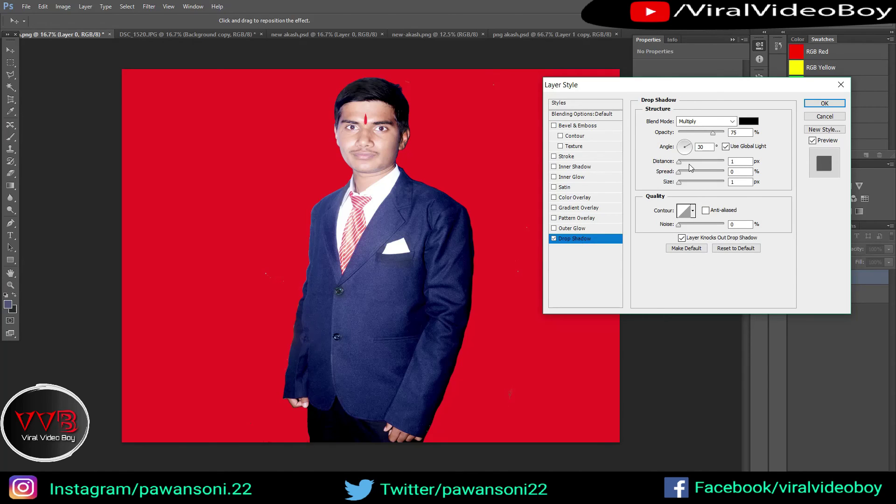
mouse_move(679, 161)
mouse_down()
mouse_move(699, 162)
mouse_move(670, 168)
mouse_move(704, 169)
mouse_up()
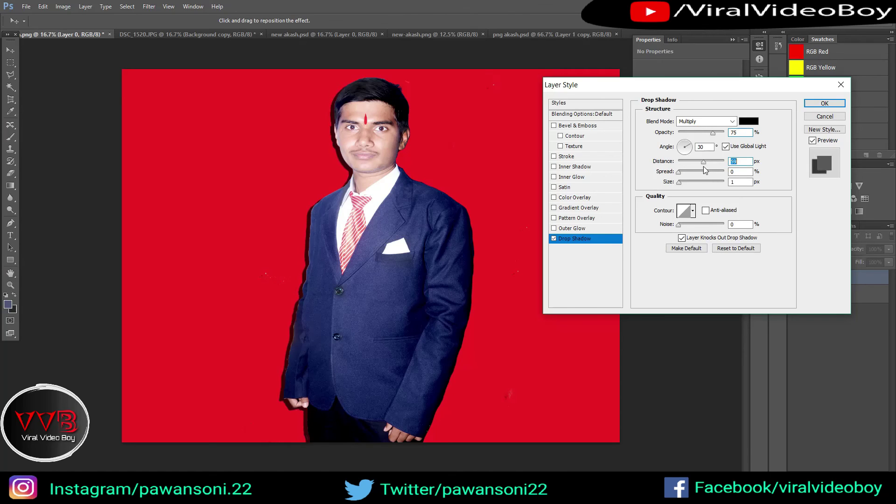
drag(688, 149, 679, 147)
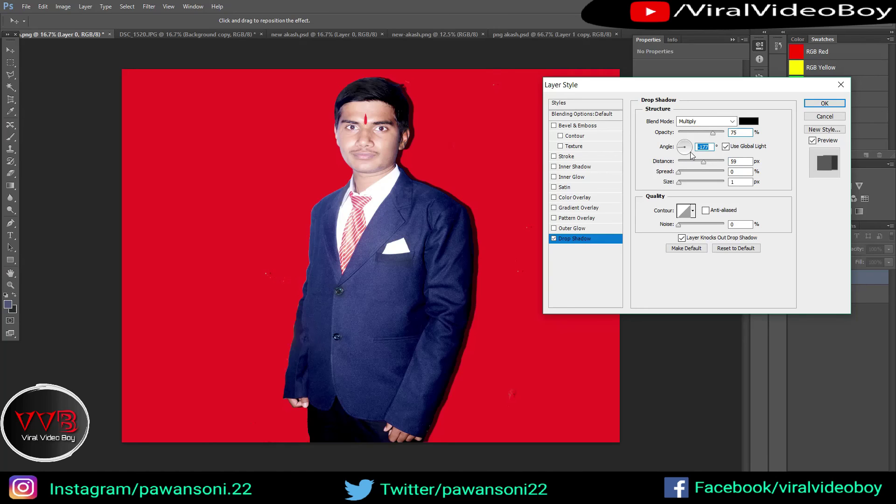
mouse_move(680, 173)
mouse_down()
mouse_move(694, 176)
mouse_move(678, 176)
mouse_up()
click(555, 228)
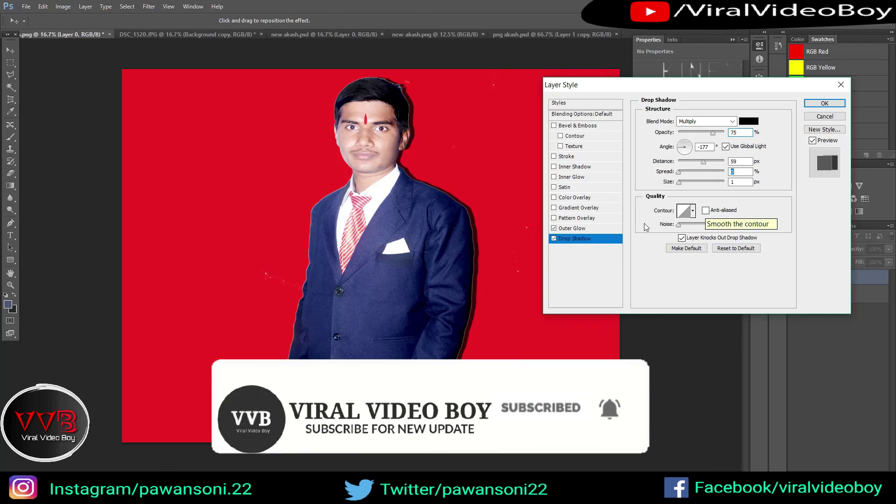
click(598, 228)
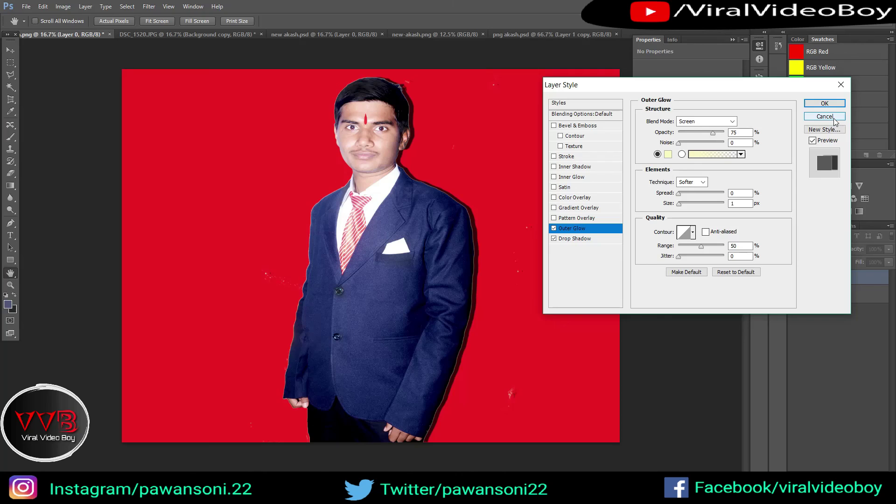
click(825, 117)
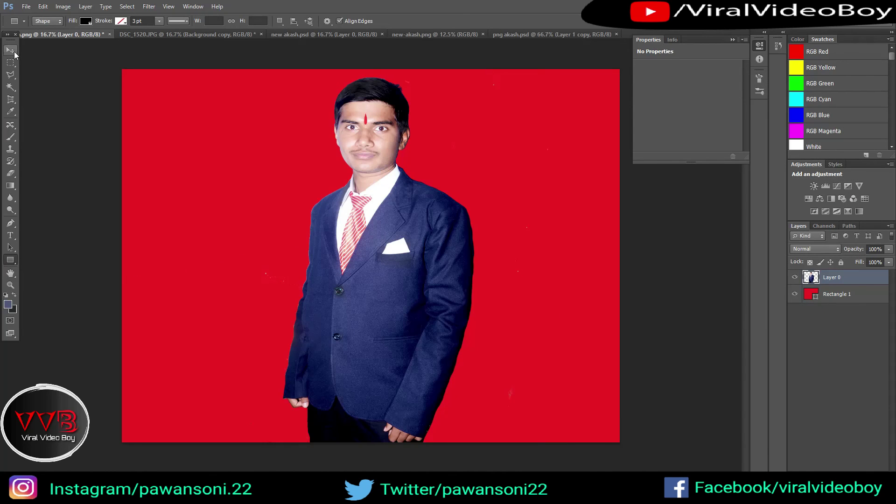
Step: Dock the floating Tools panel against the left edge of the workspace
drag(4, 38, 5, 42)
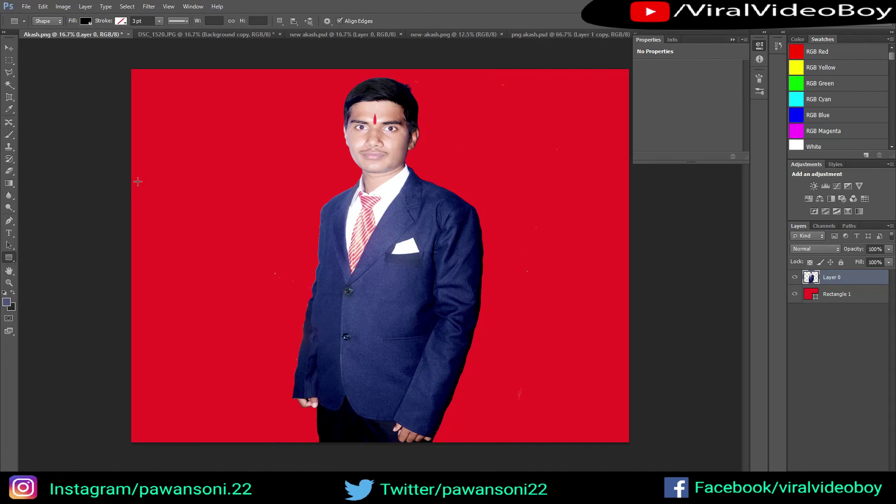